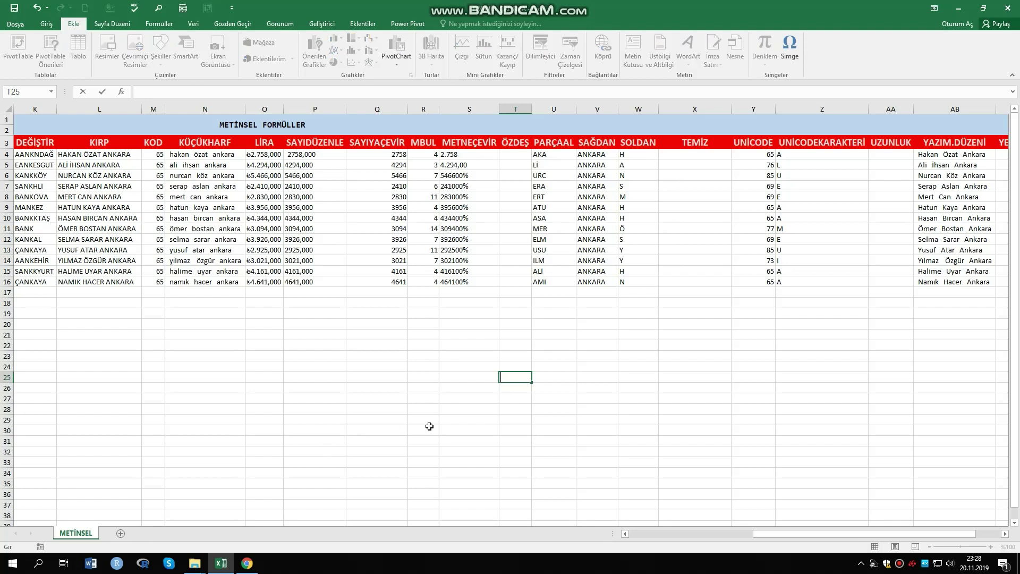
# - Abandon the stray entry in T25 and select cells in the TEMİZ and UZUNLUK columns
pyautogui.click(631, 433)
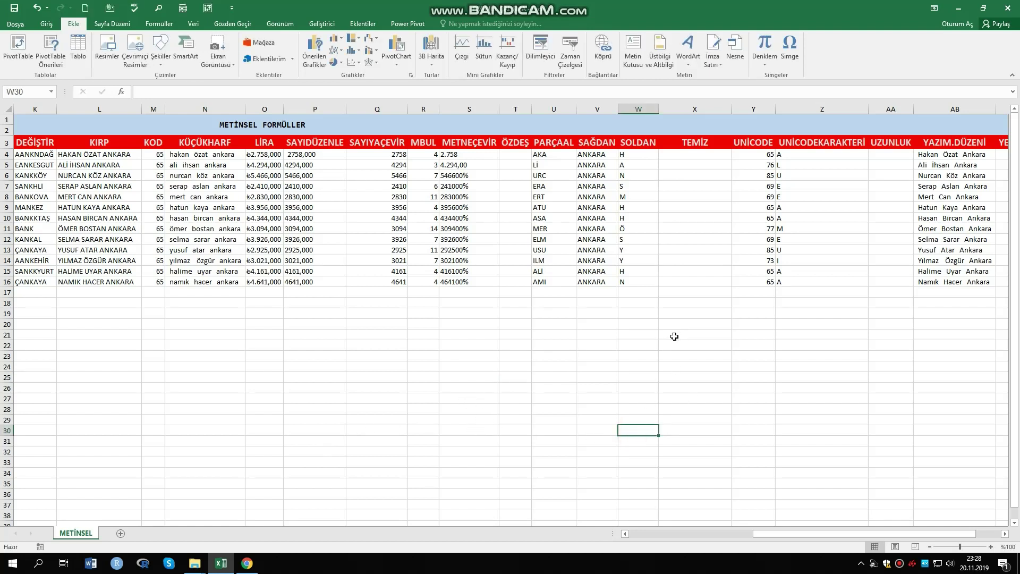
pyautogui.moveTo(785, 532); pyautogui.dragTo(890, 528)
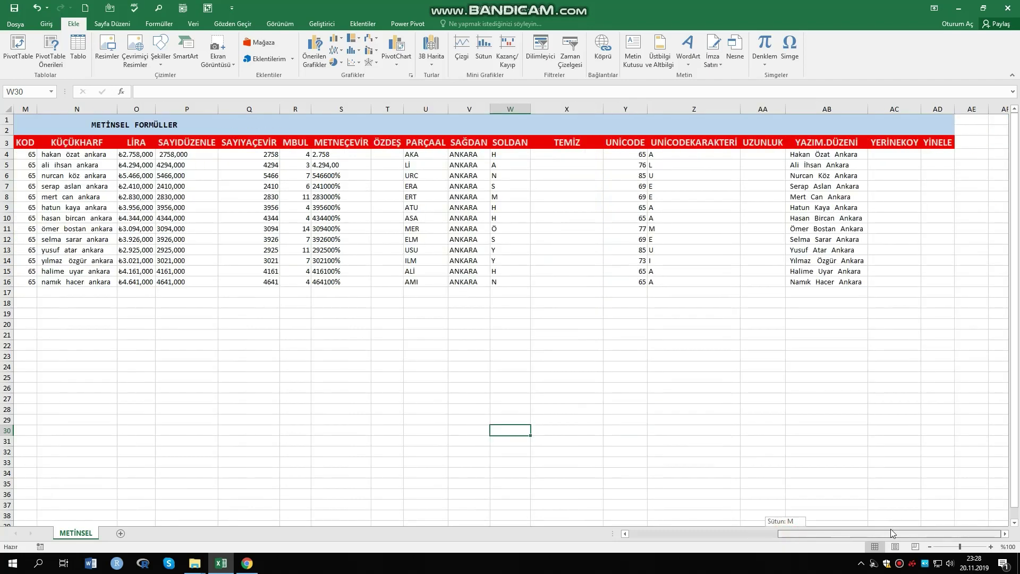
pyautogui.click(576, 156)
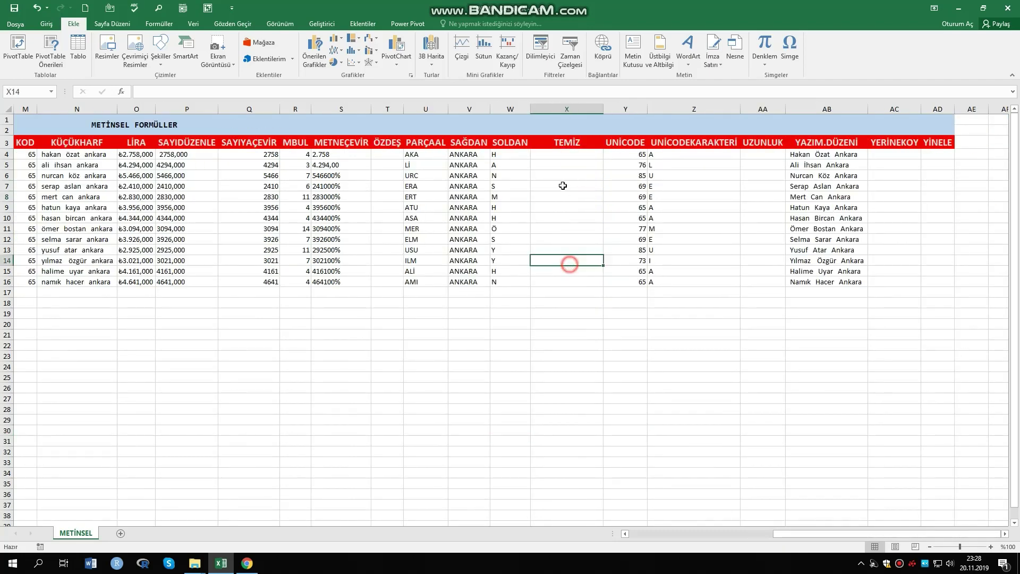
pyautogui.click(575, 162)
pyautogui.click(778, 165)
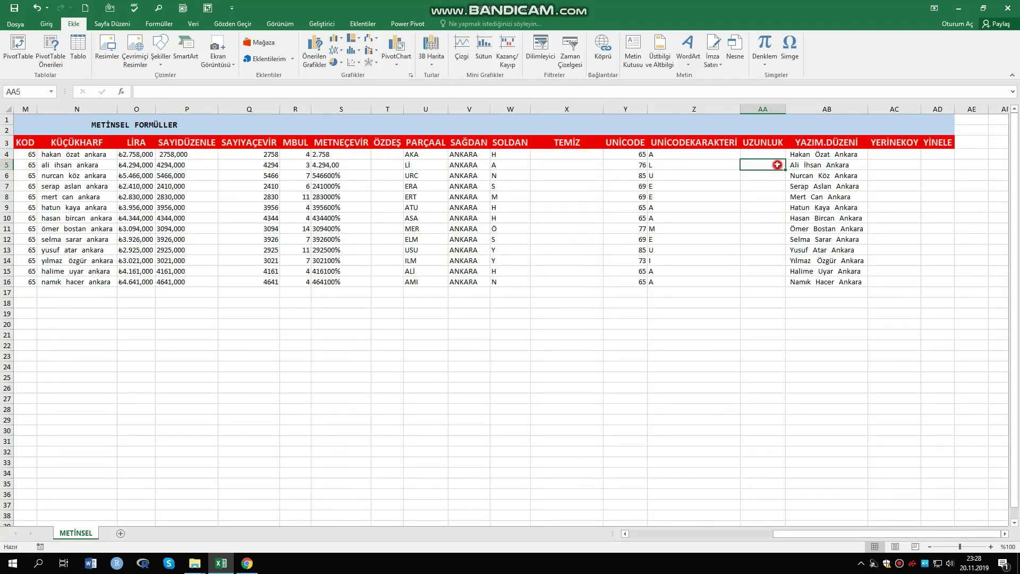
pyautogui.moveTo(764, 208); pyautogui.dragTo(764, 218)
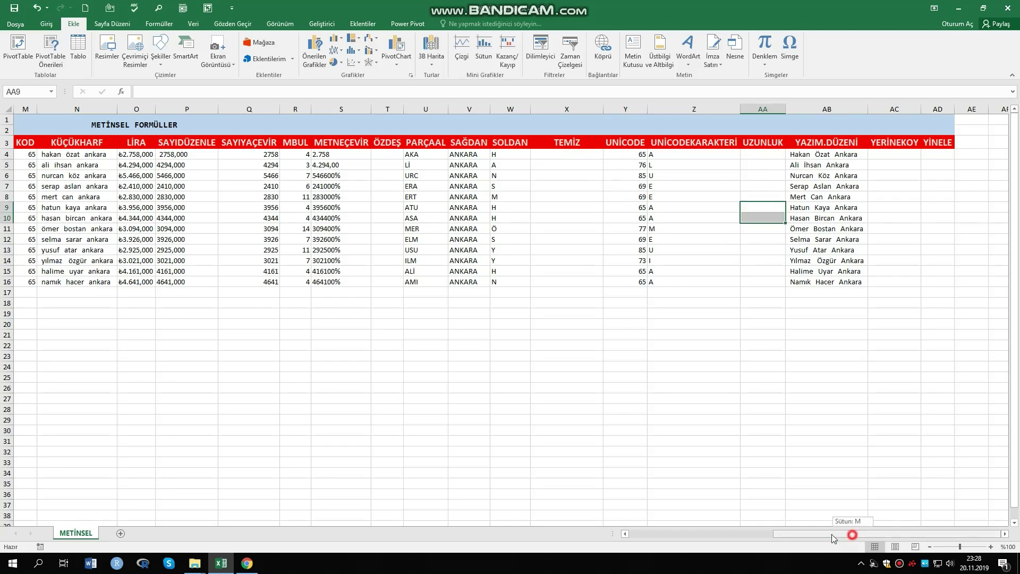
pyautogui.moveTo(860, 534); pyautogui.dragTo(829, 534)
# - Point out cells down the TEMİZ column from X4 to X16, ending back on X4
pyautogui.click(740, 166)
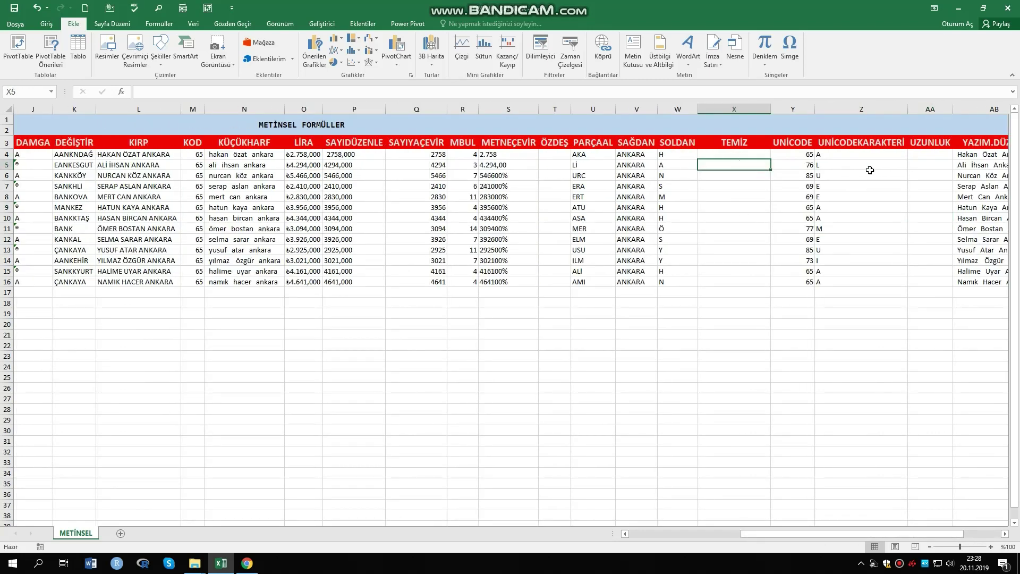
pyautogui.click(913, 155)
pyautogui.click(753, 156)
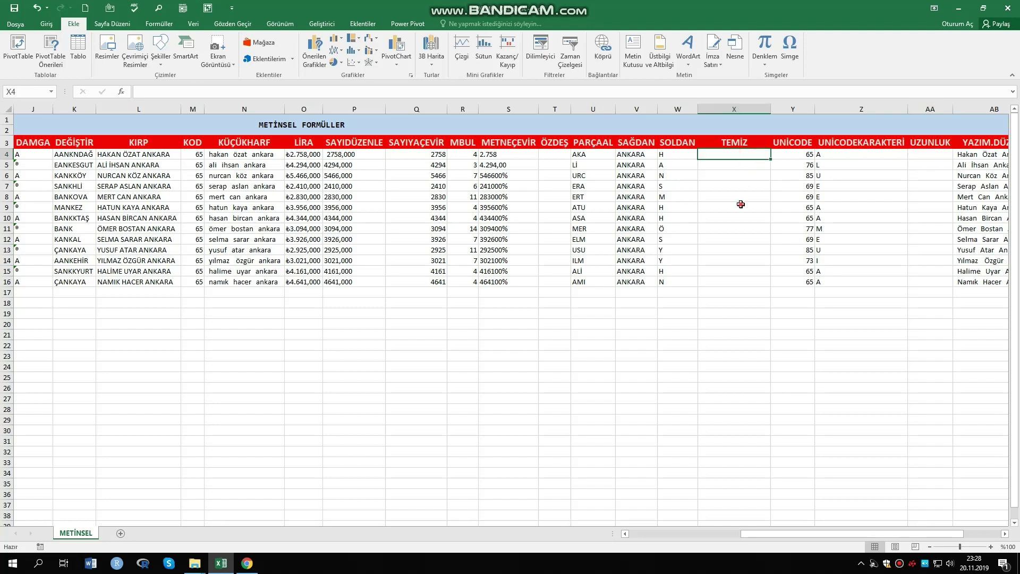
pyautogui.click(741, 206)
pyautogui.click(734, 249)
pyautogui.click(727, 273)
pyautogui.click(723, 283)
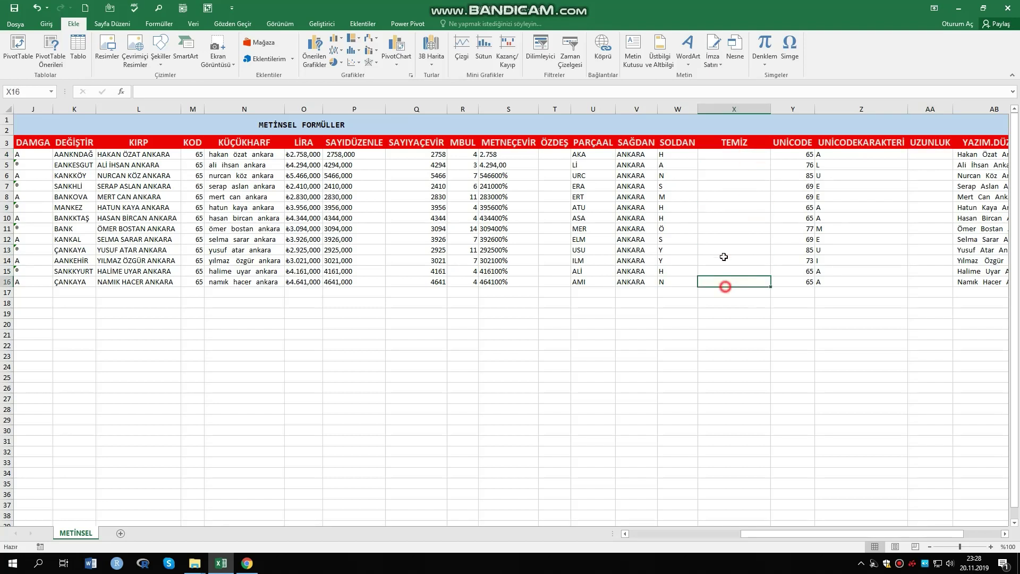
pyautogui.click(741, 189)
pyautogui.click(738, 155)
pyautogui.click(731, 272)
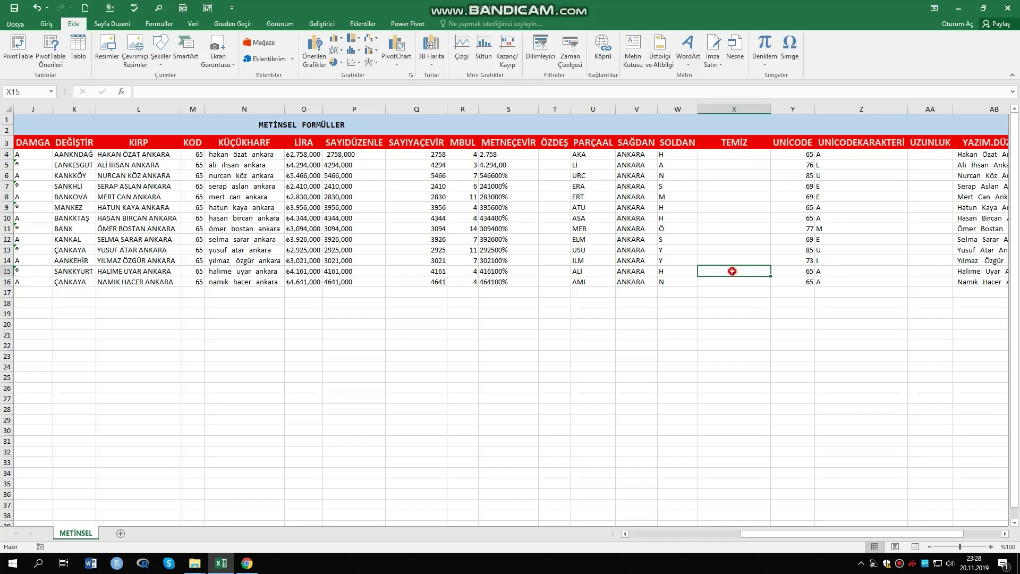
pyautogui.click(599, 370)
pyautogui.click(751, 158)
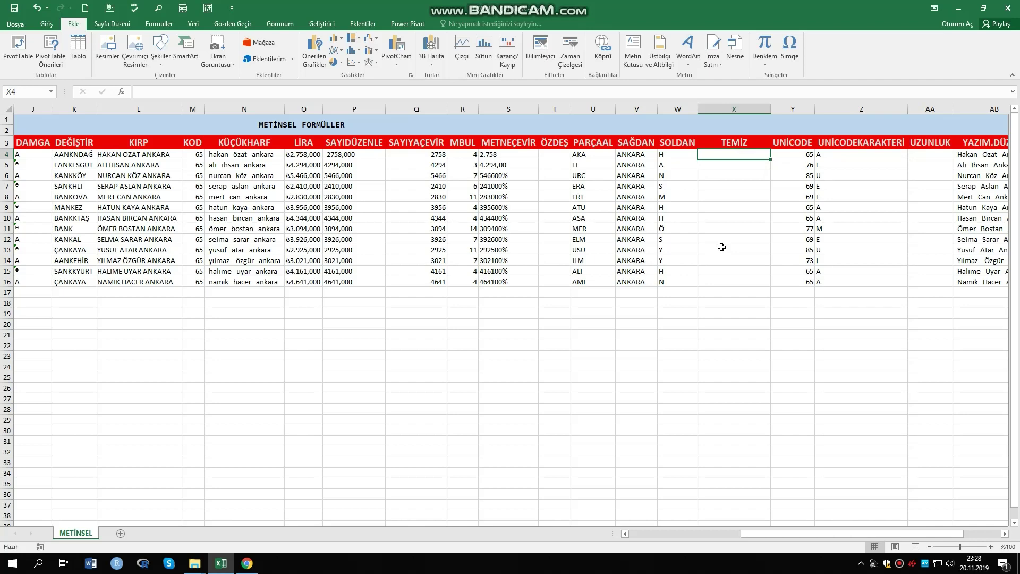
# - In the Symbol table, switch character codes between ASCII hexadecimal and ASCII decimal, ending on decimal
pyautogui.click(790, 47)
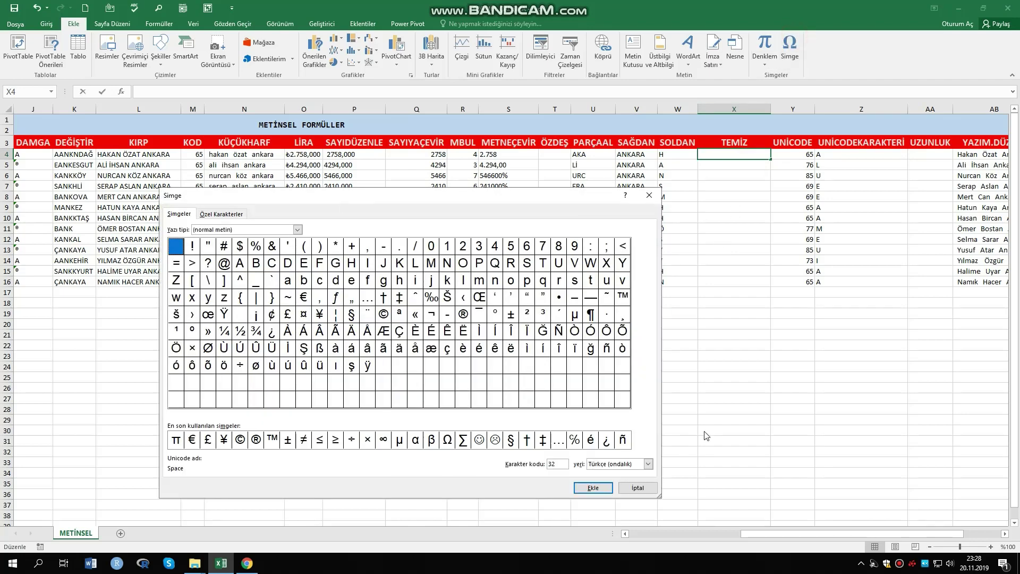
pyautogui.click(647, 464)
pyautogui.click(618, 484)
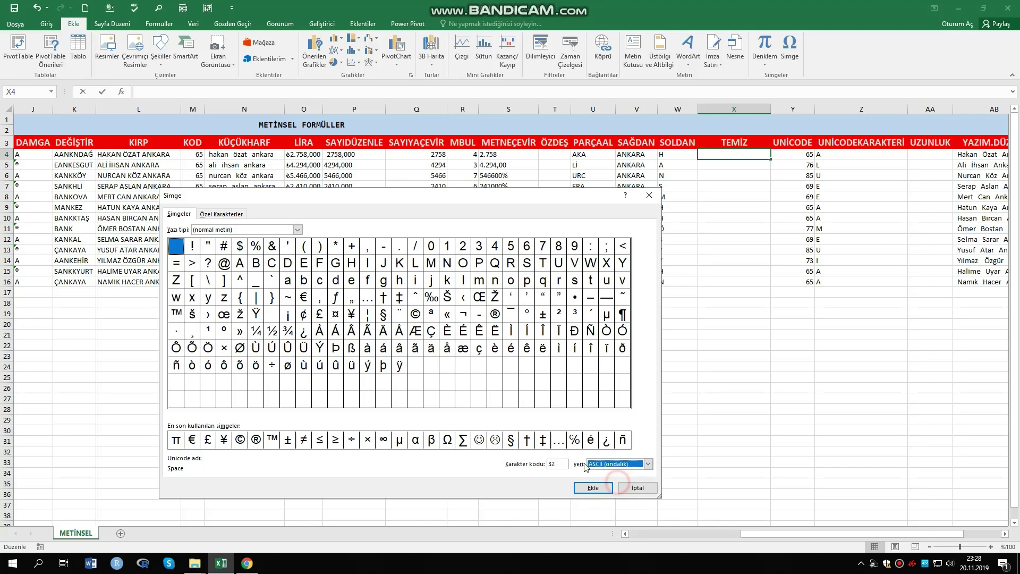
pyautogui.click(399, 365)
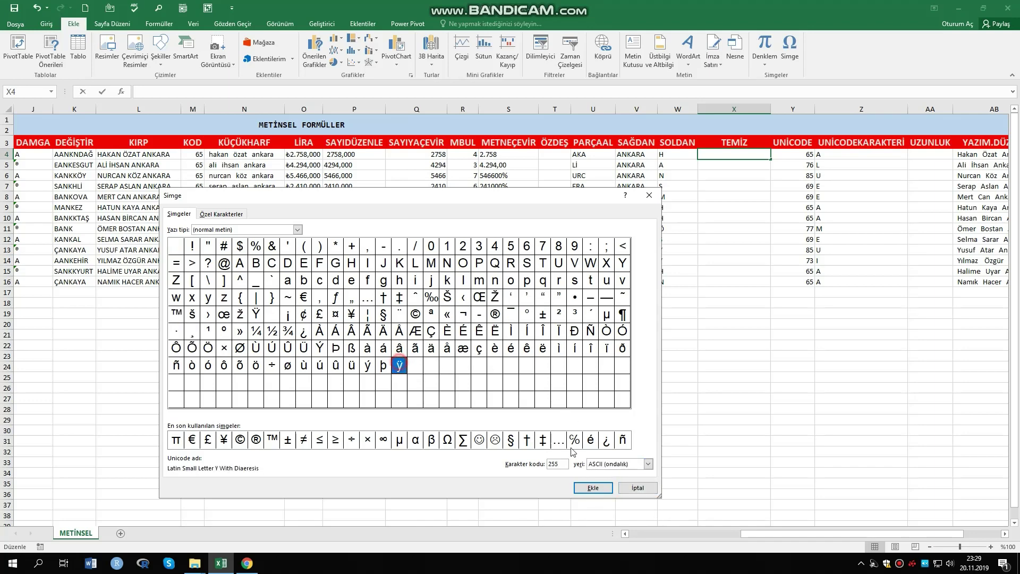
pyautogui.click(610, 463)
pyautogui.click(610, 487)
pyautogui.click(607, 464)
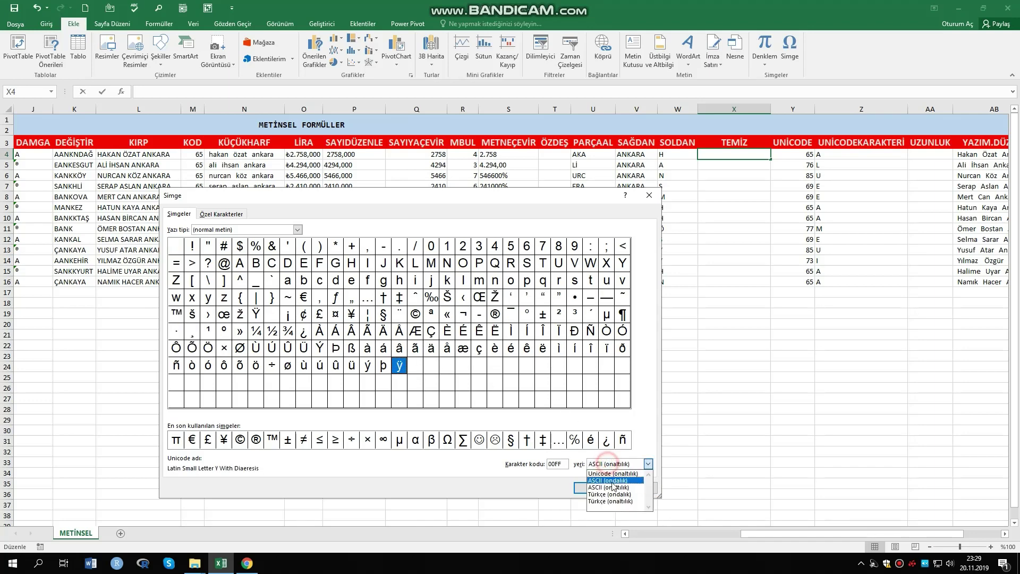
pyautogui.click(613, 484)
pyautogui.click(616, 464)
pyautogui.click(618, 481)
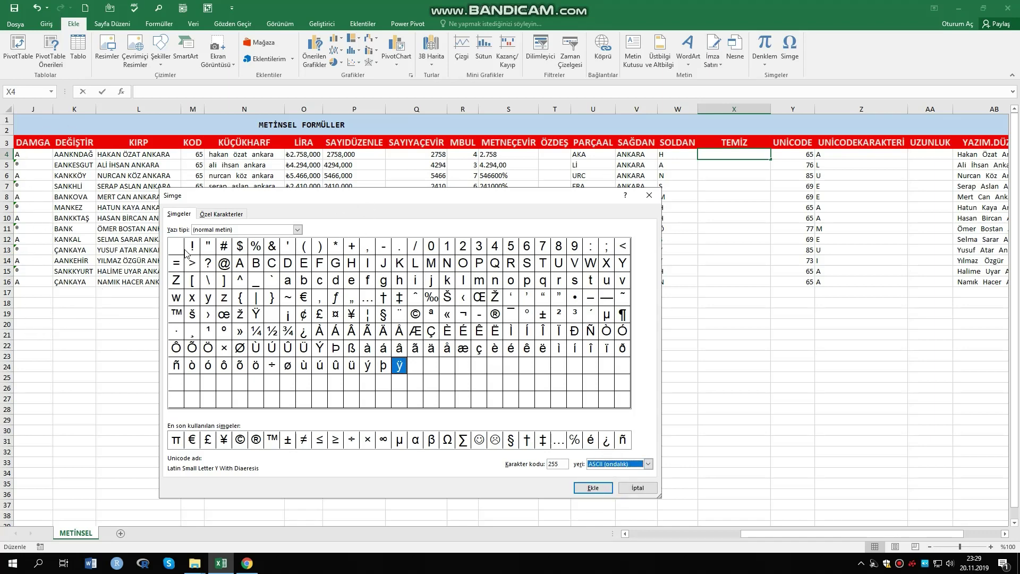
# - Look up the ASCII codes of characters such as >, 5, õ, ü and â, then close the table
pyautogui.click(191, 263)
pyautogui.click(509, 247)
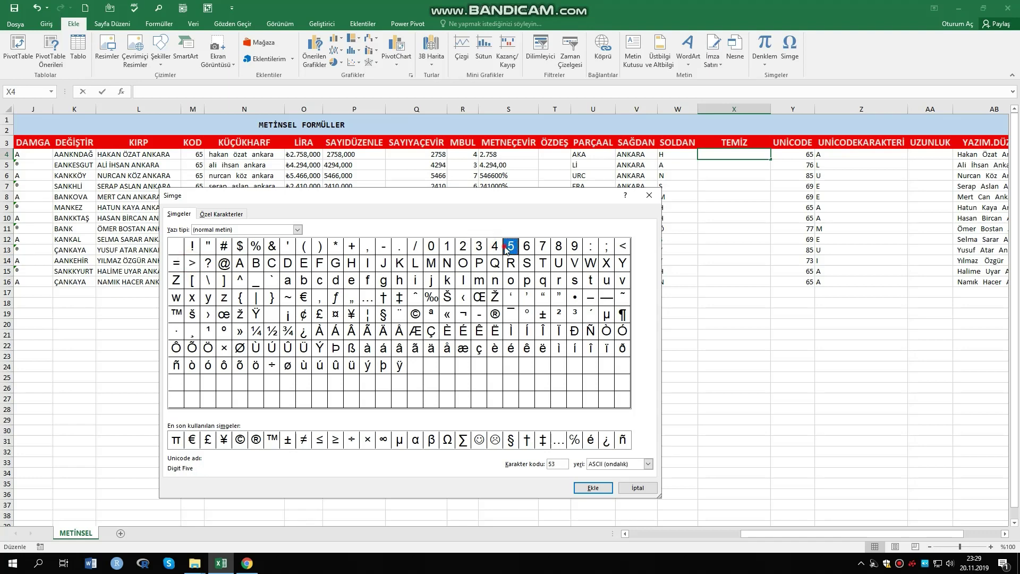
pyautogui.click(239, 365)
pyautogui.click(351, 365)
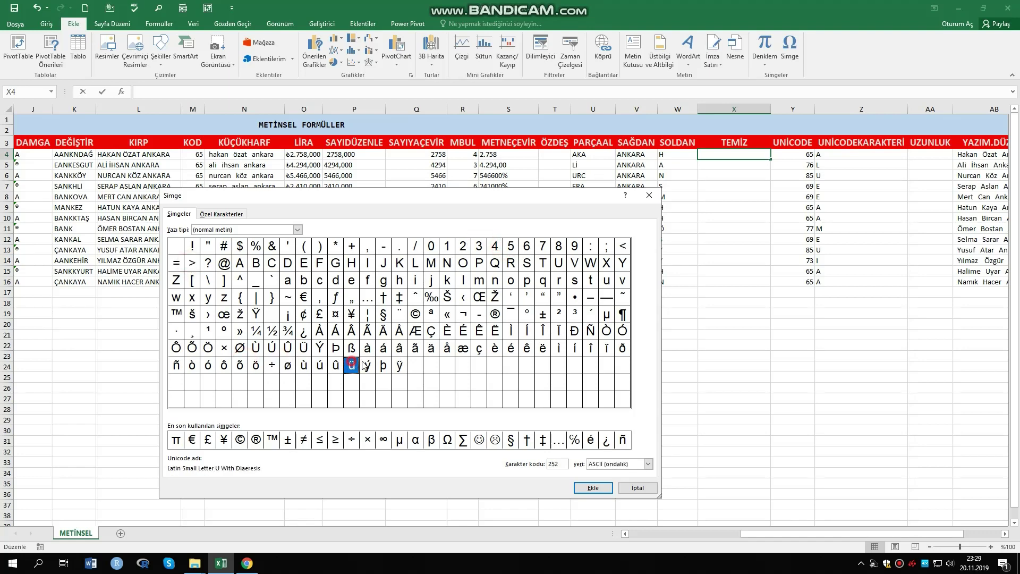
pyautogui.click(441, 279)
pyautogui.click(449, 313)
pyautogui.click(448, 350)
pyautogui.click(399, 352)
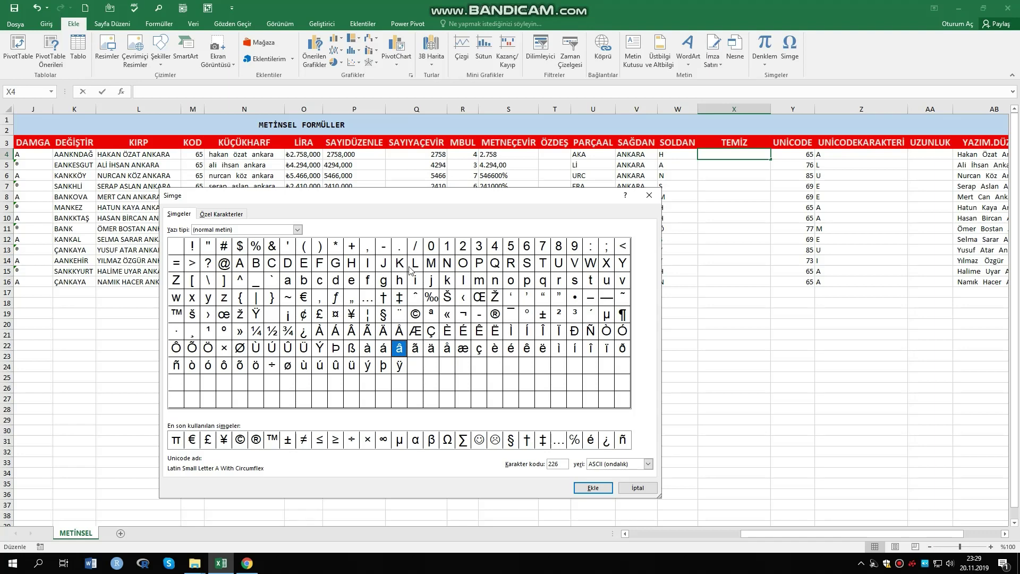
pyautogui.click(649, 196)
# - Start a BİRLEŞTİR formula in empty cell P23 from the =bir function suggestions
pyautogui.click(715, 385)
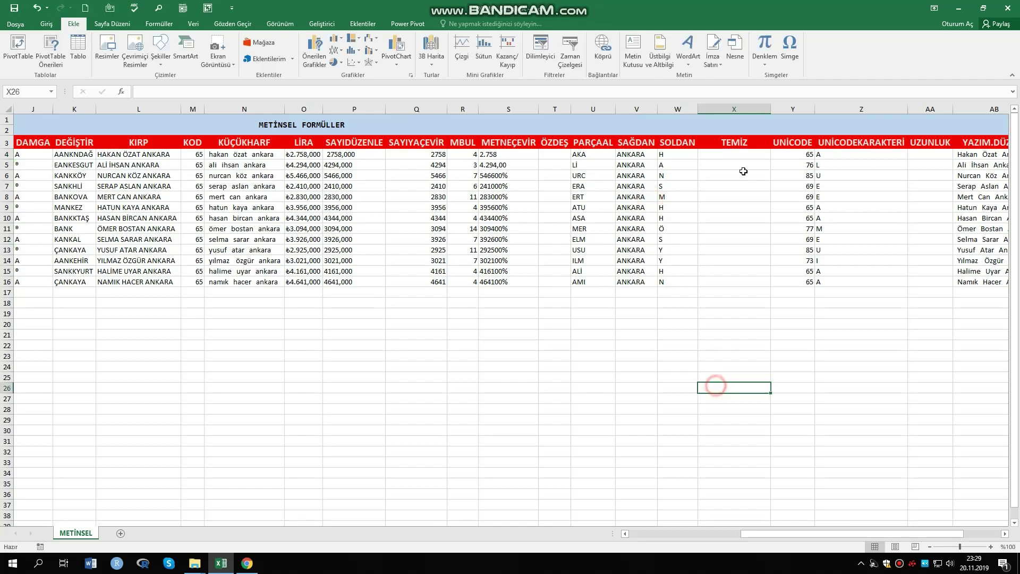
pyautogui.click(720, 155)
pyautogui.click(350, 356)
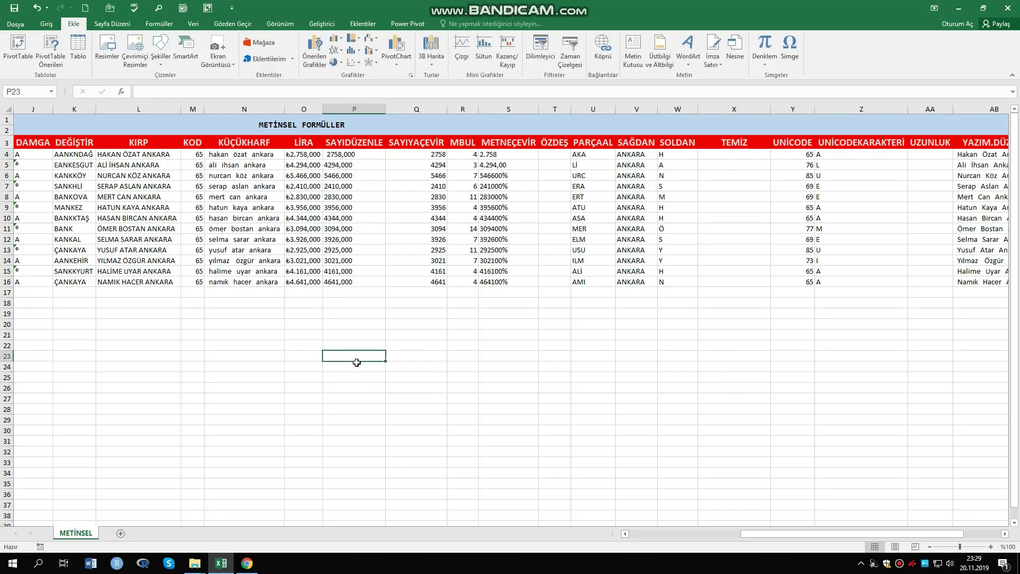
pyautogui.write('=')
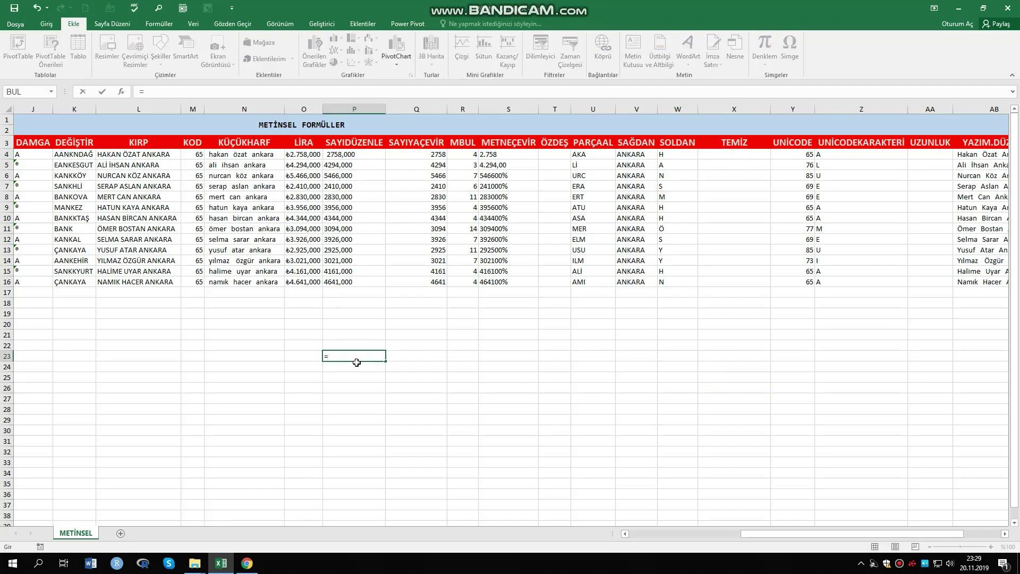
pyautogui.write('bir')
pyautogui.press('Down')
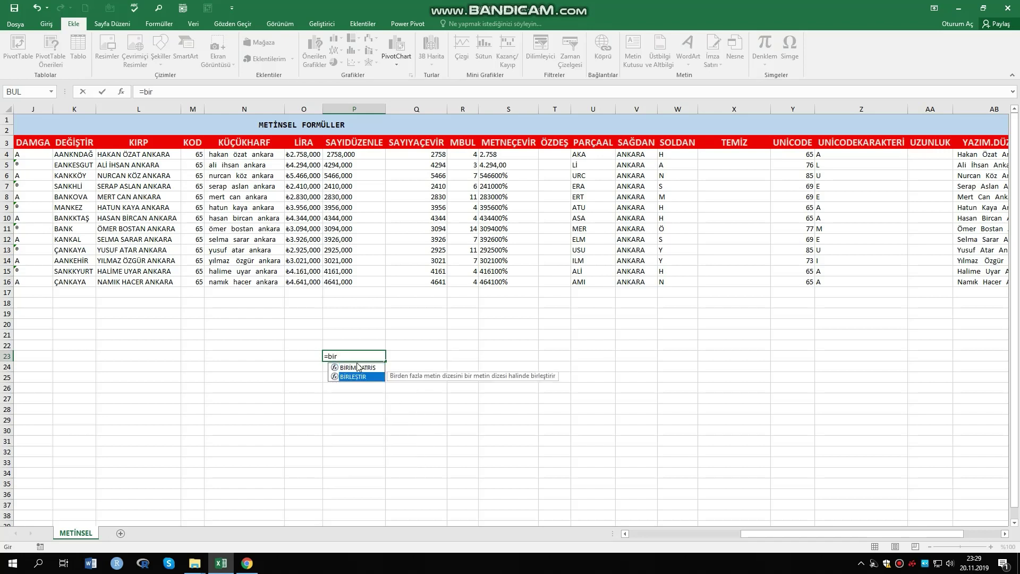
pyautogui.press('Tab')
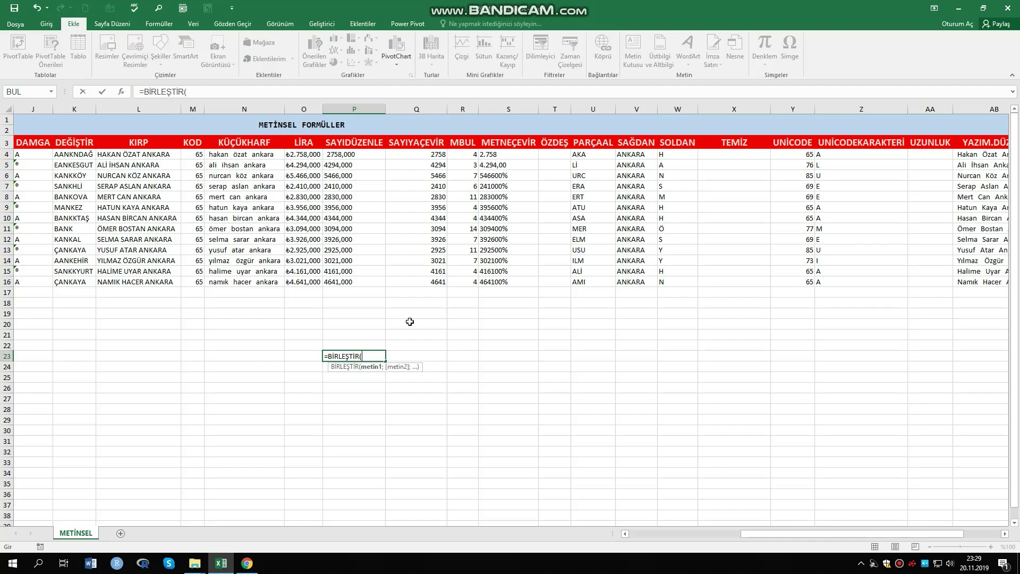
# - Add DAMGA(14) and the opening of the quoted text, removing the extra parenthesis
pyautogui.write('dam')
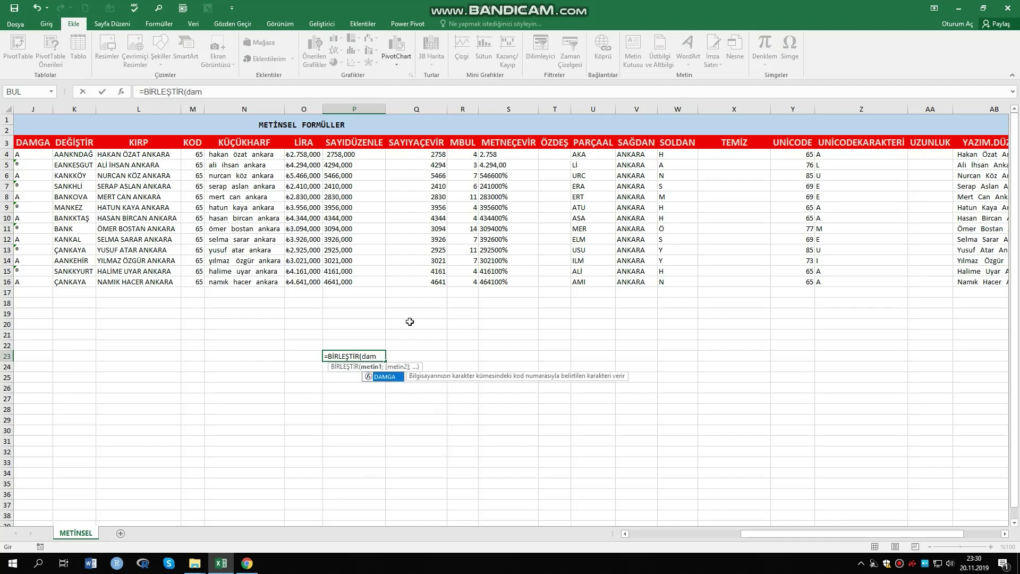
pyautogui.press('Tab')
pyautogui.press('BackSpace')
pyautogui.press('BackSpace')
pyautogui.press('BackSpace')
pyautogui.press('BackSpace')
pyautogui.press('BackSpace')
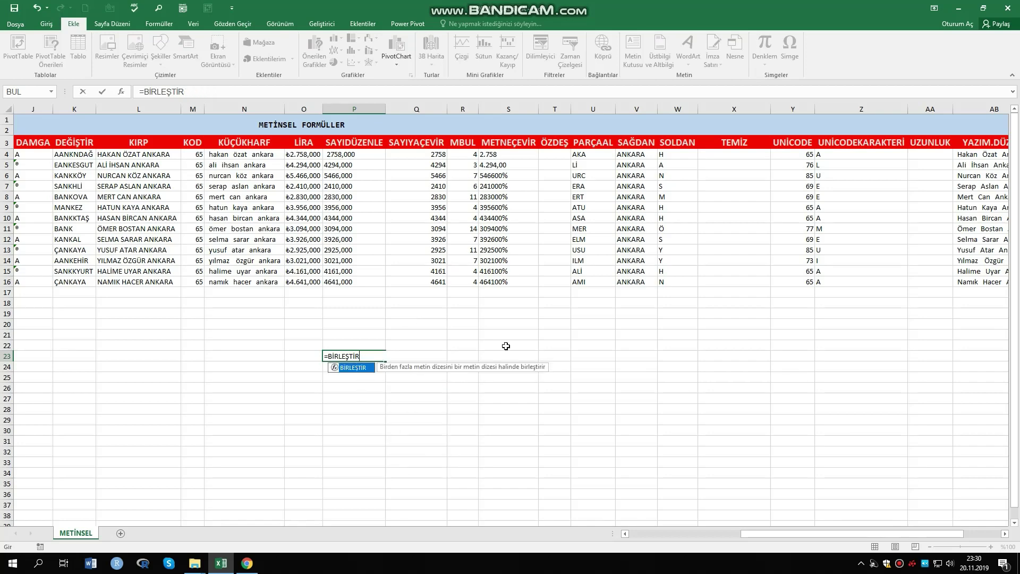
pyautogui.write('(')
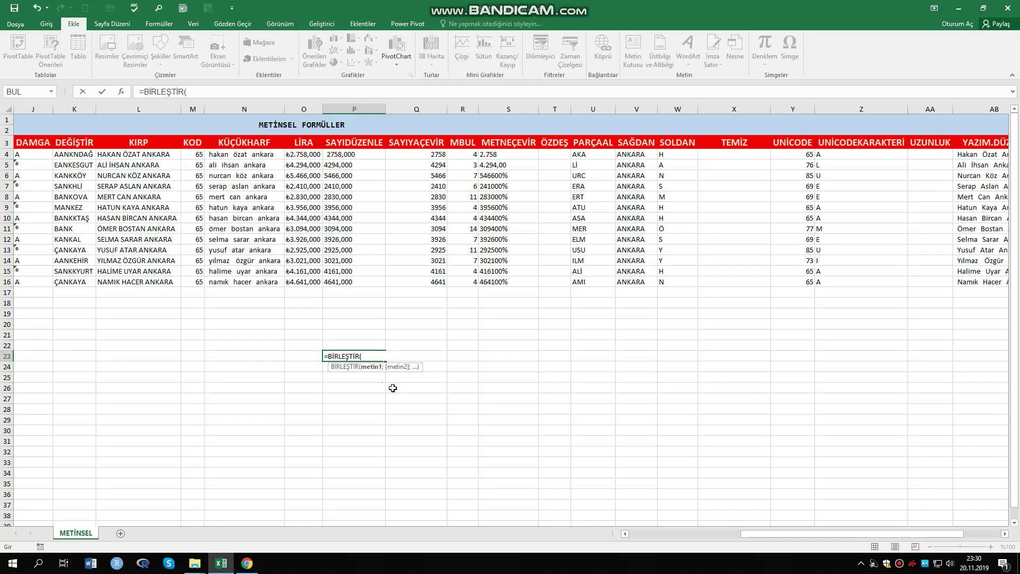
pyautogui.write('DAMGA((')
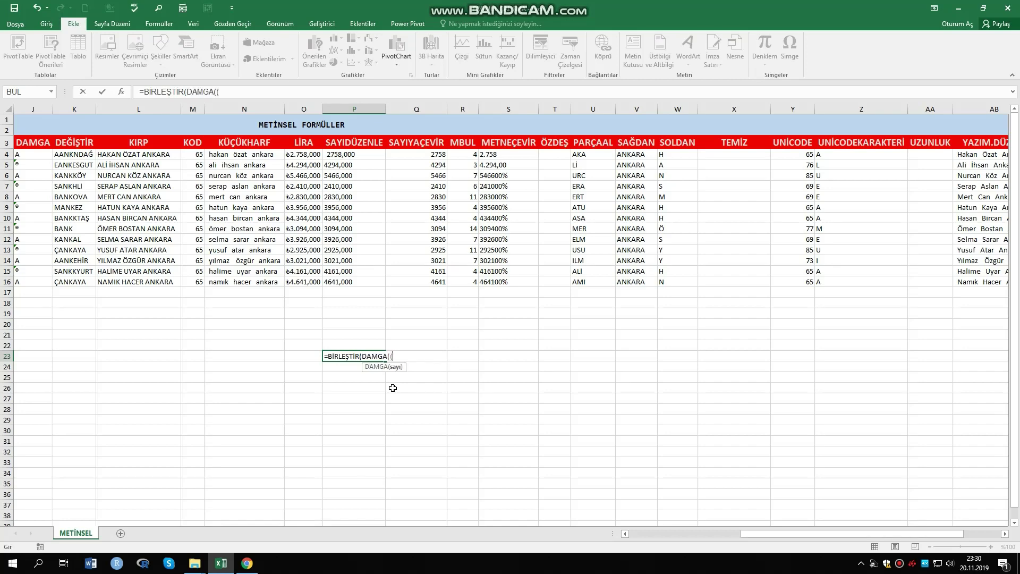
pyautogui.press('BackSpace')
pyautogui.write('14')
pyautogui.write(')')
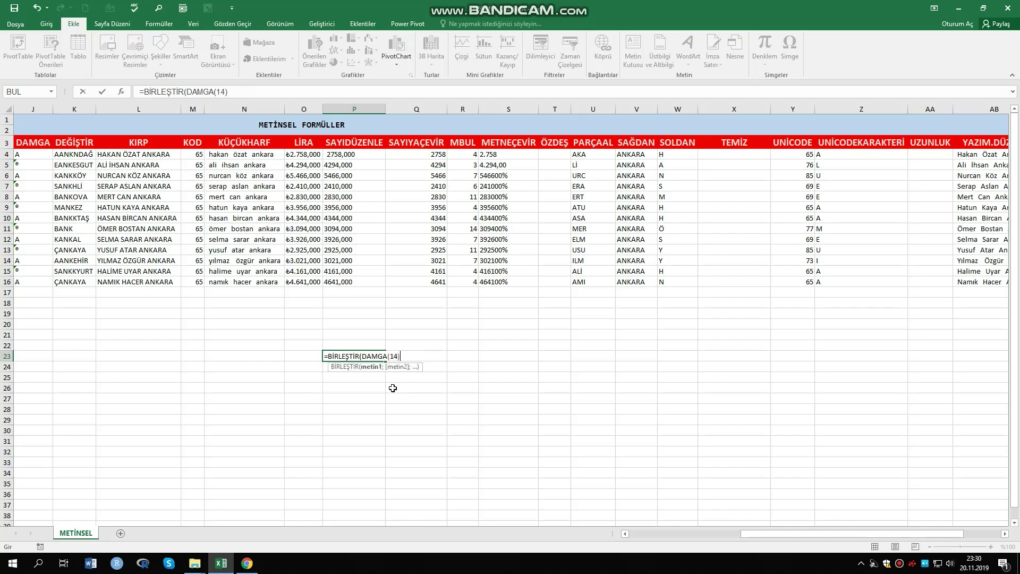
pyautogui.write(';')
pyautogui.write('"an')
pyautogui.press('BackSpace')
pyautogui.press('BackSpace')
# - Finish P23 as =BİRLEŞTİR(DAMGA(14);"Anlaşılır Ekonomi";DAMGA(17)) after dismissing the formula warning
pyautogui.write('Anl')
pyautogui.write('aşılır')
pyautogui.press('Return')
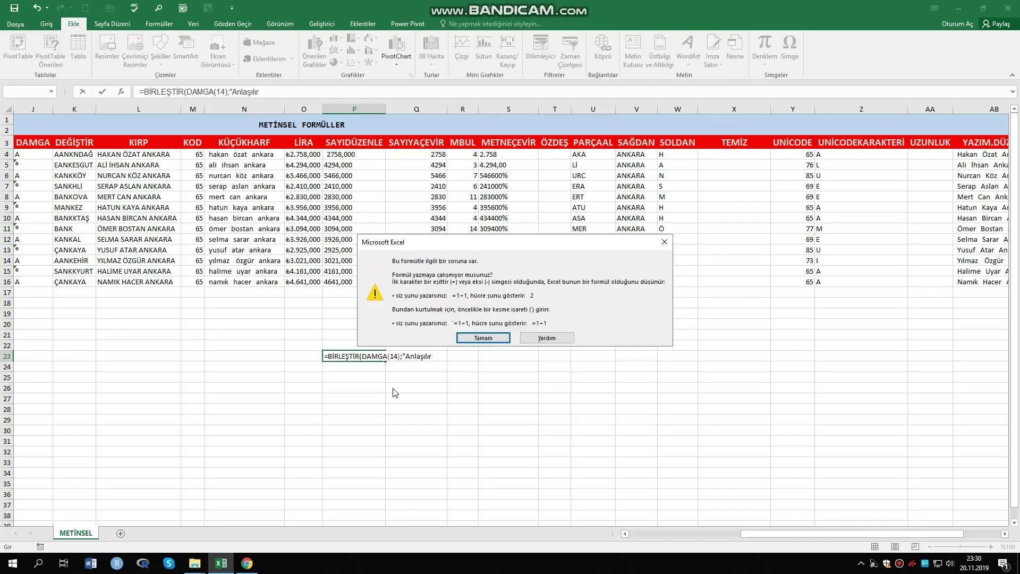
pyautogui.press('Return')
pyautogui.write('e')
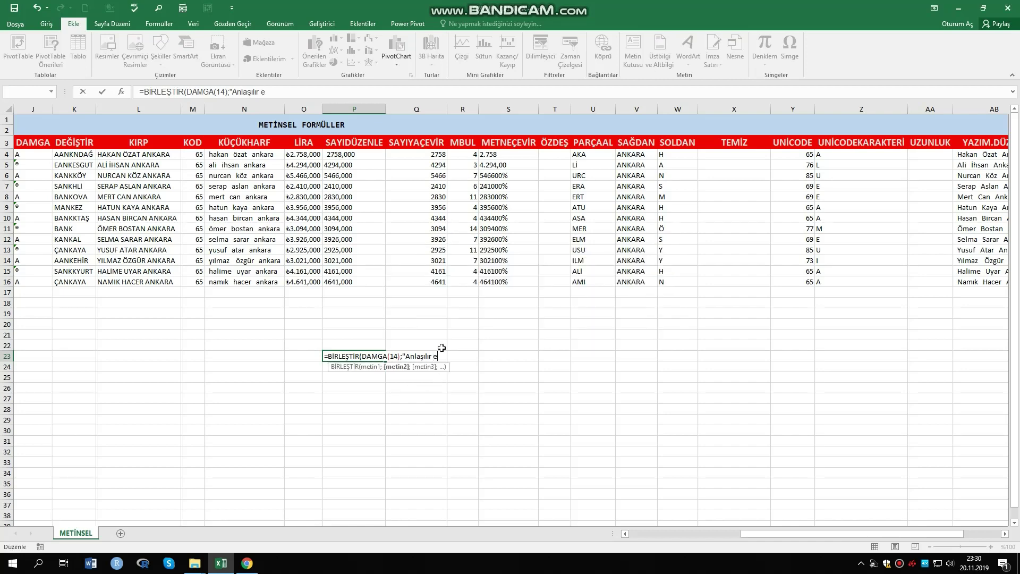
pyautogui.write('konomi')
pyautogui.write('";')
pyautogui.write('d')
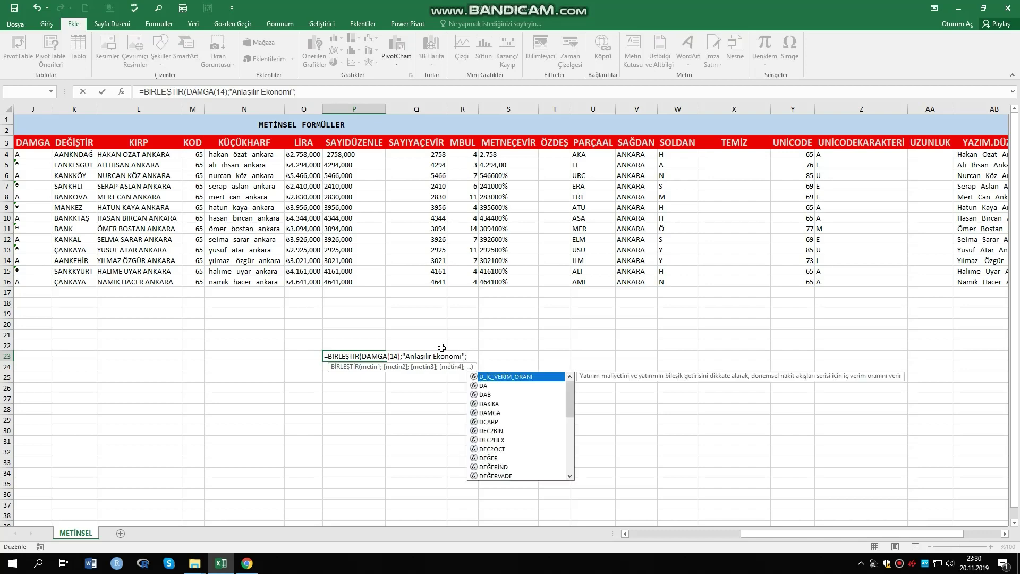
pyautogui.write('amg')
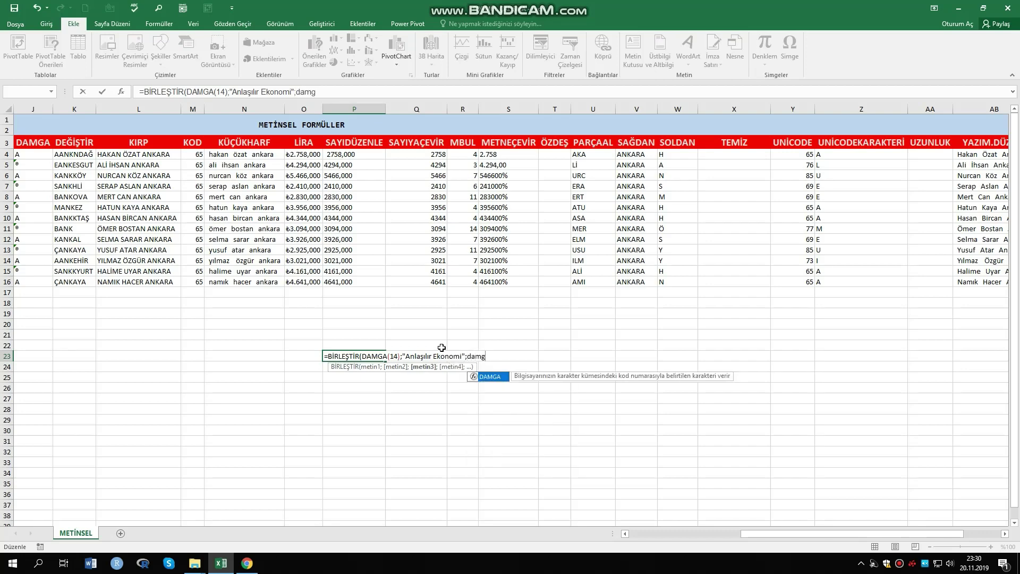
pyautogui.press('Tab')
pyautogui.write('17')
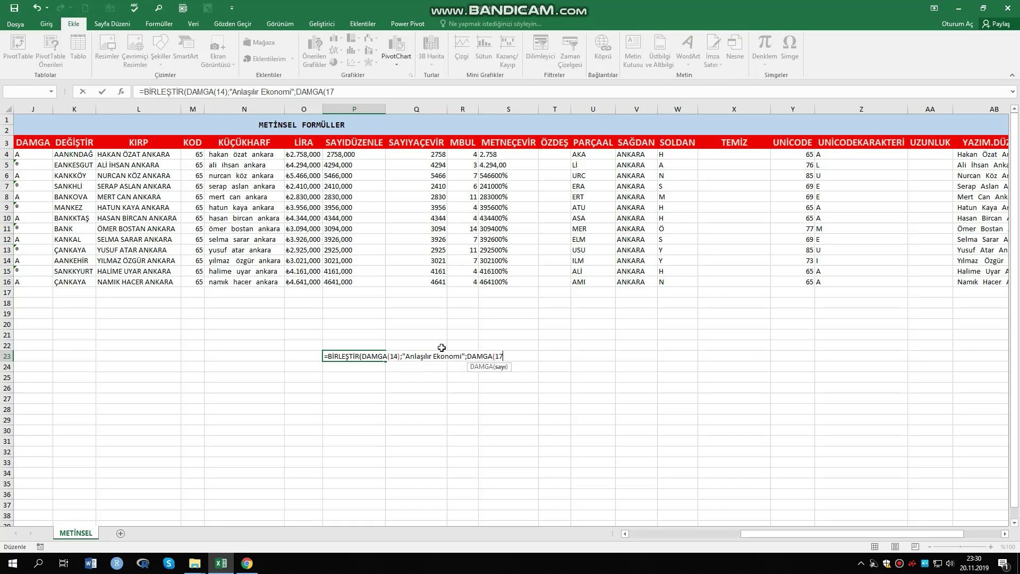
pyautogui.write(')')
pyautogui.press('Return')
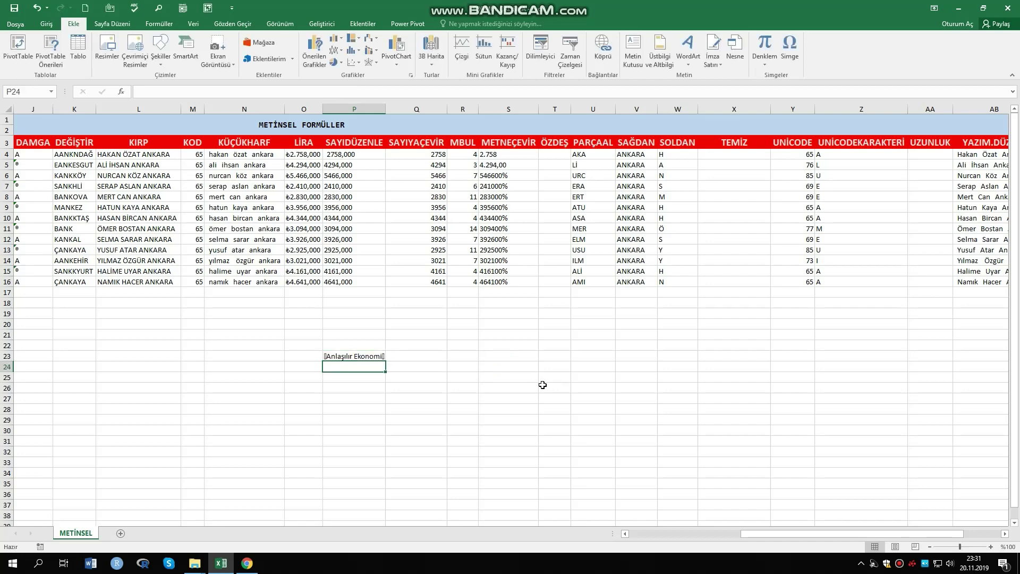
# - Inspect the result by moving between P23 and P24, ending on P23
pyautogui.press('Up')
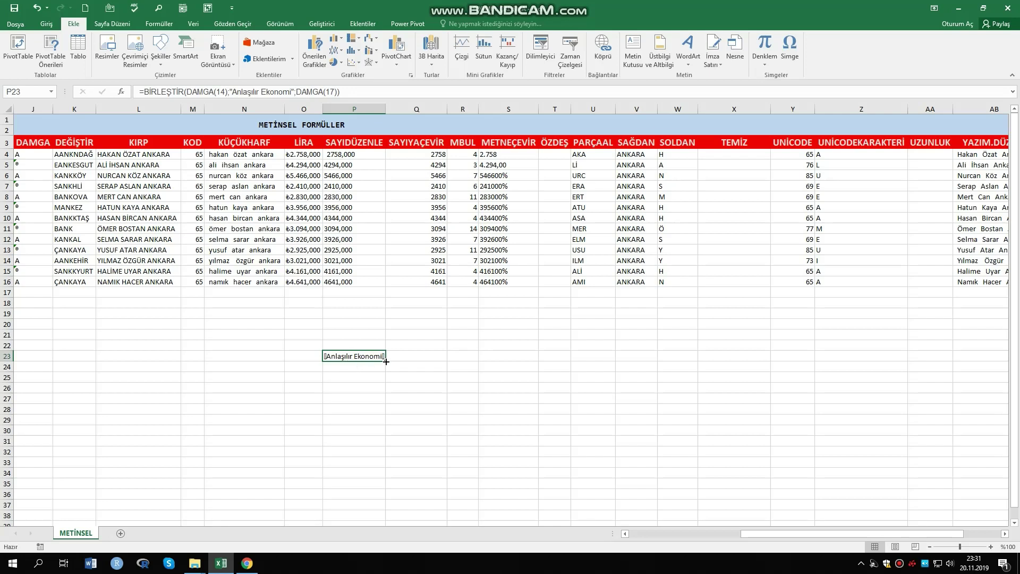
pyautogui.click(360, 369)
pyautogui.click(329, 357)
pyautogui.click(361, 369)
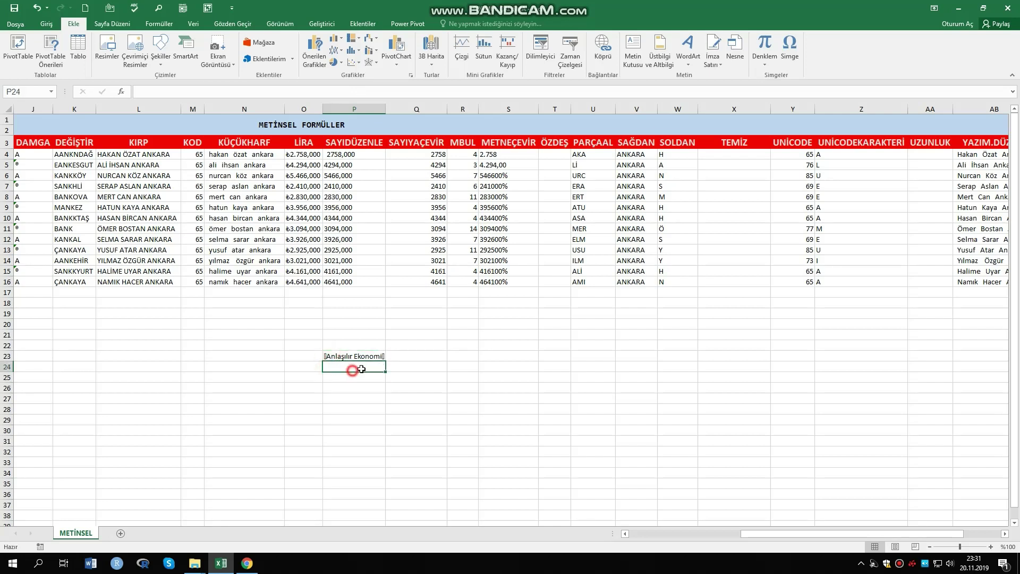
pyautogui.click(379, 355)
pyautogui.click(370, 370)
pyautogui.click(361, 356)
pyautogui.click(357, 370)
pyautogui.click(348, 357)
pyautogui.click(351, 372)
pyautogui.click(356, 357)
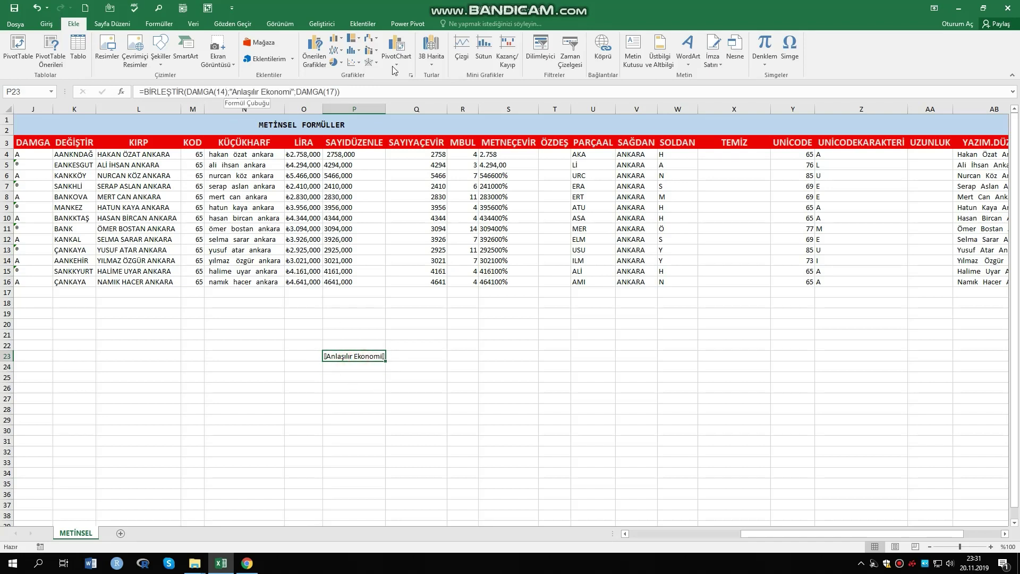
# - Enter =TEMİZ(P23) in X4, then reselect P23 to view its formula
pyautogui.click(719, 155)
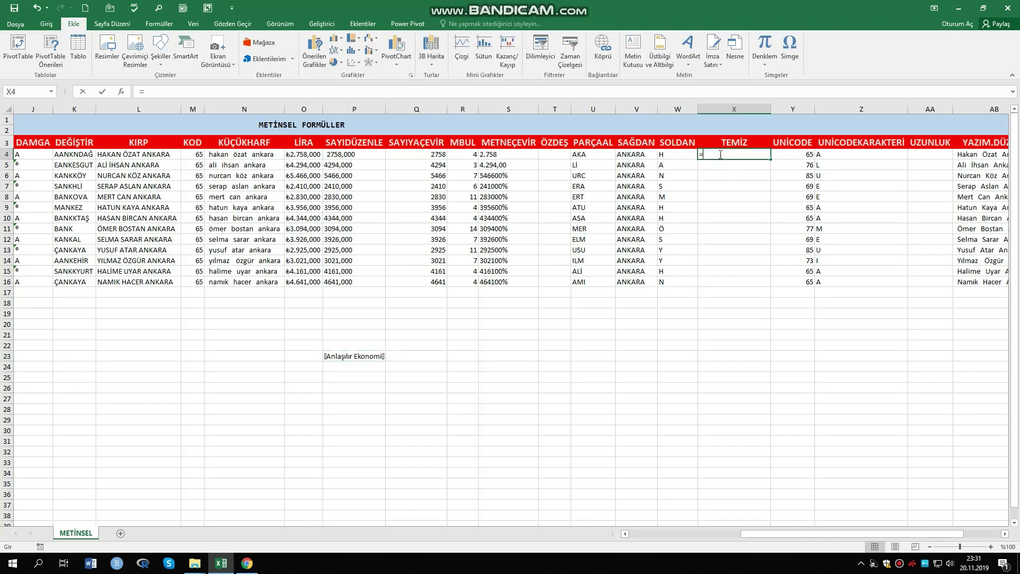
pyautogui.write('=TEMİZ(')
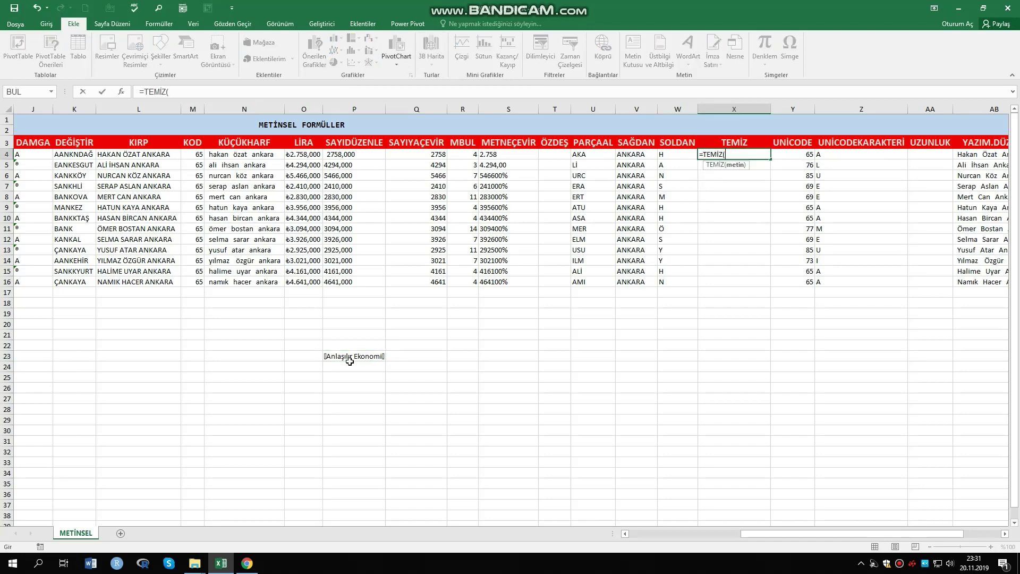
pyautogui.click(350, 357)
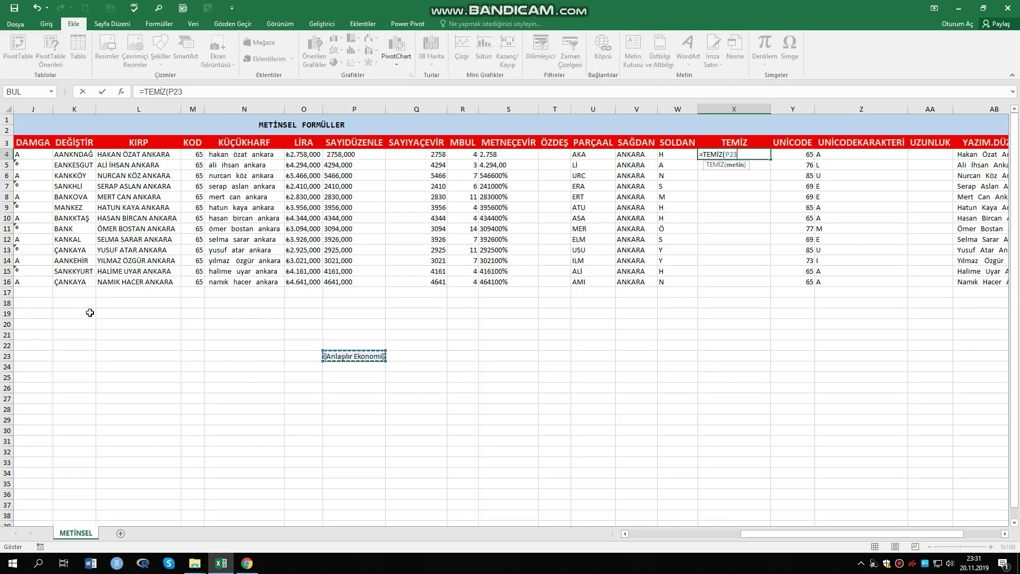
pyautogui.press('Return')
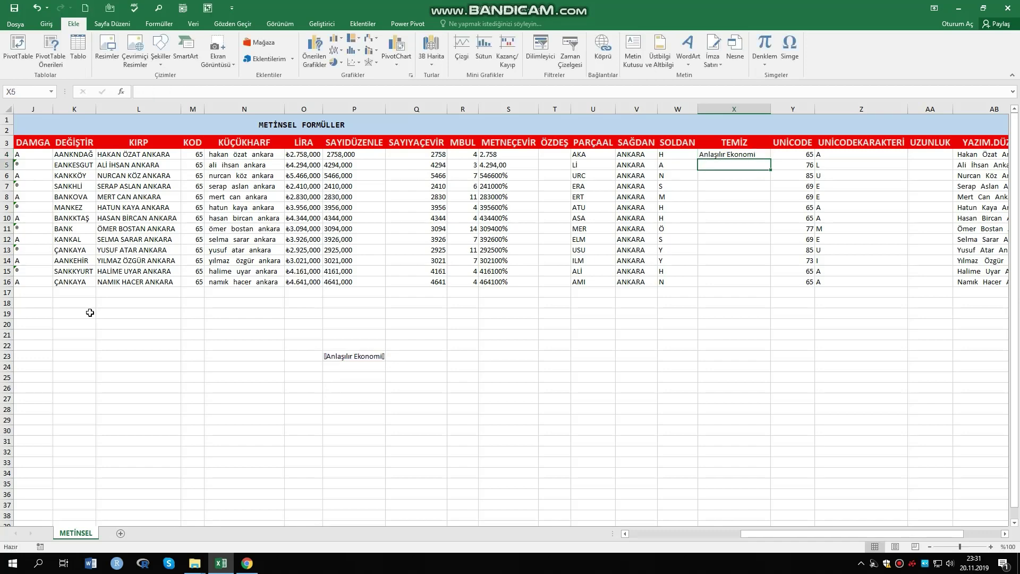
pyautogui.click(351, 355)
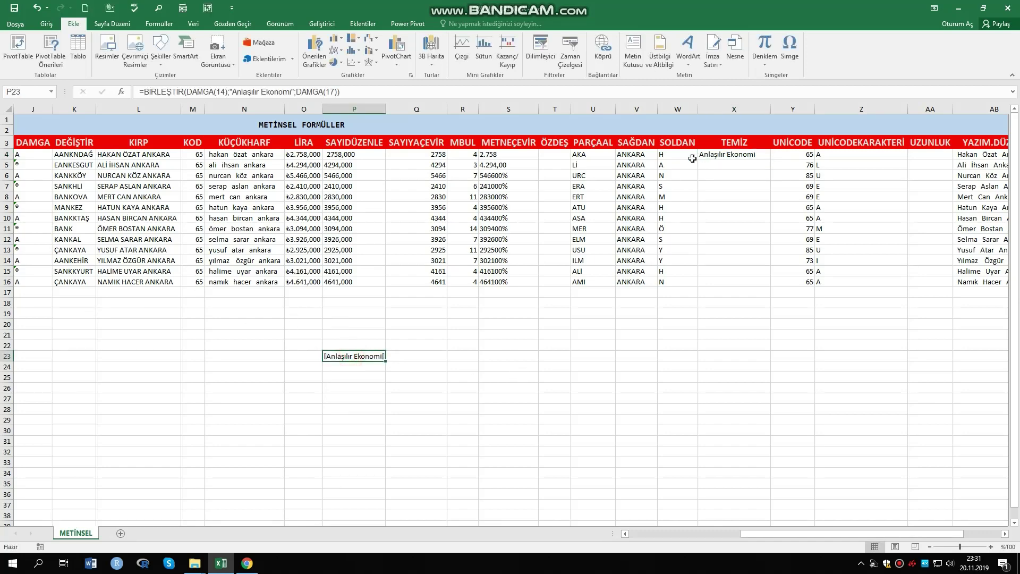
# - Compare X4's formula with P23's, then clear the TEMİZ formula from X4
pyautogui.click(733, 155)
pyautogui.click(338, 357)
pyautogui.click(728, 156)
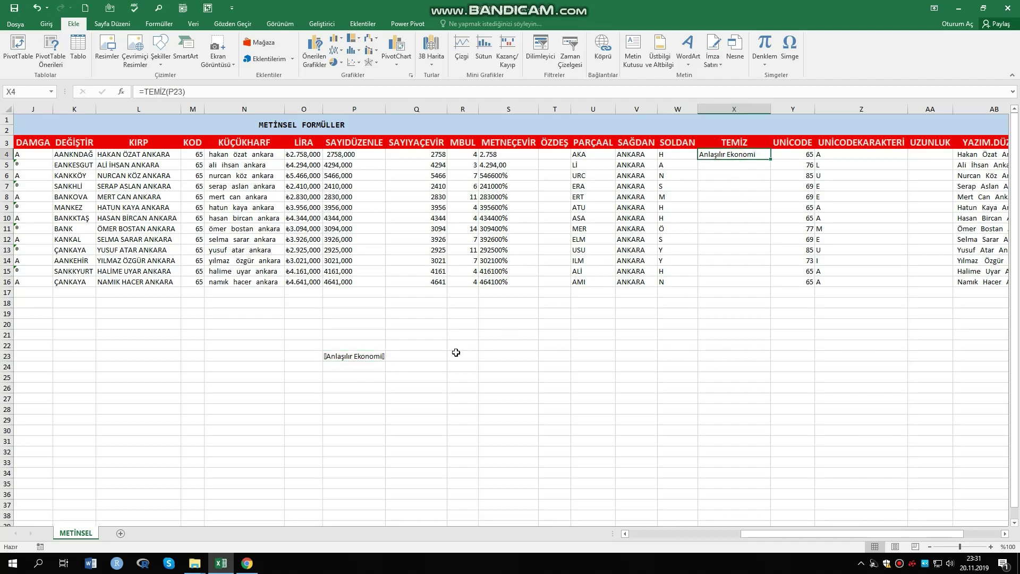
pyautogui.press('Delete')
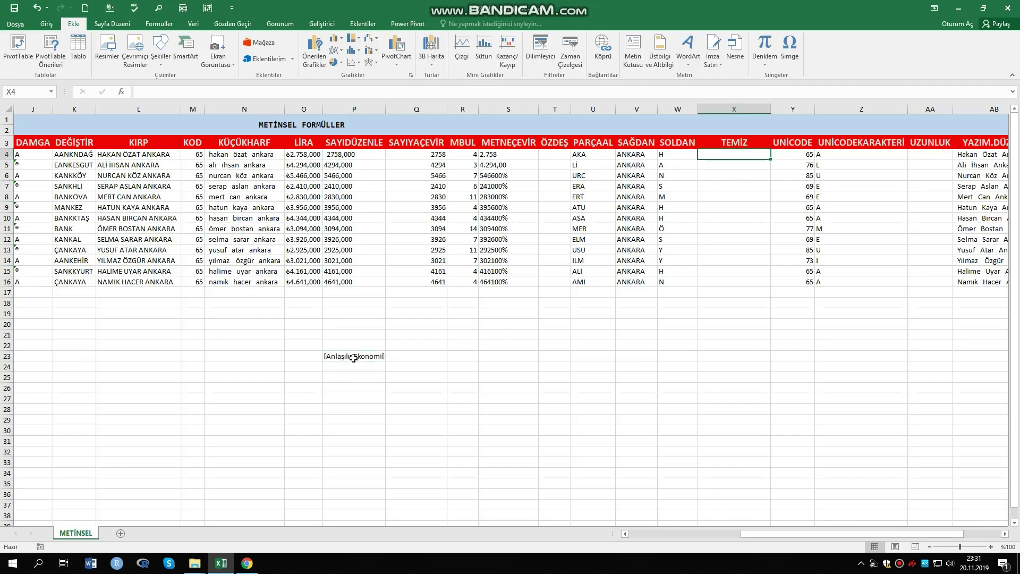
# - Copy P23's BİRLEŞTİR formula and paste it into X4
pyautogui.click(351, 356)
pyautogui.hotkey('ctrl', 'c')
pyautogui.click(728, 156)
pyautogui.hotkey('ctrl', 'v')
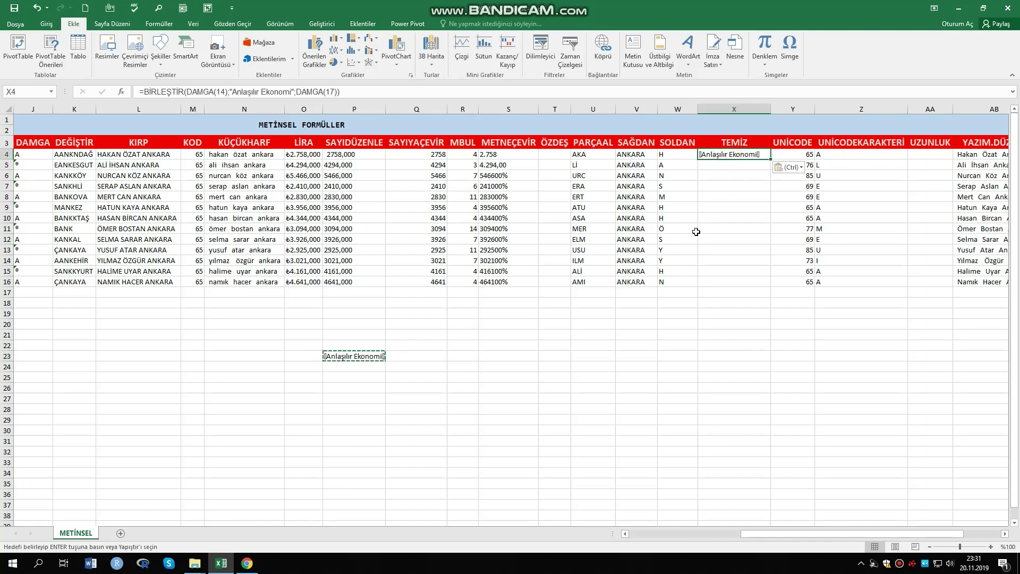
pyautogui.press('Escape')
pyautogui.click(363, 358)
pyautogui.click(738, 157)
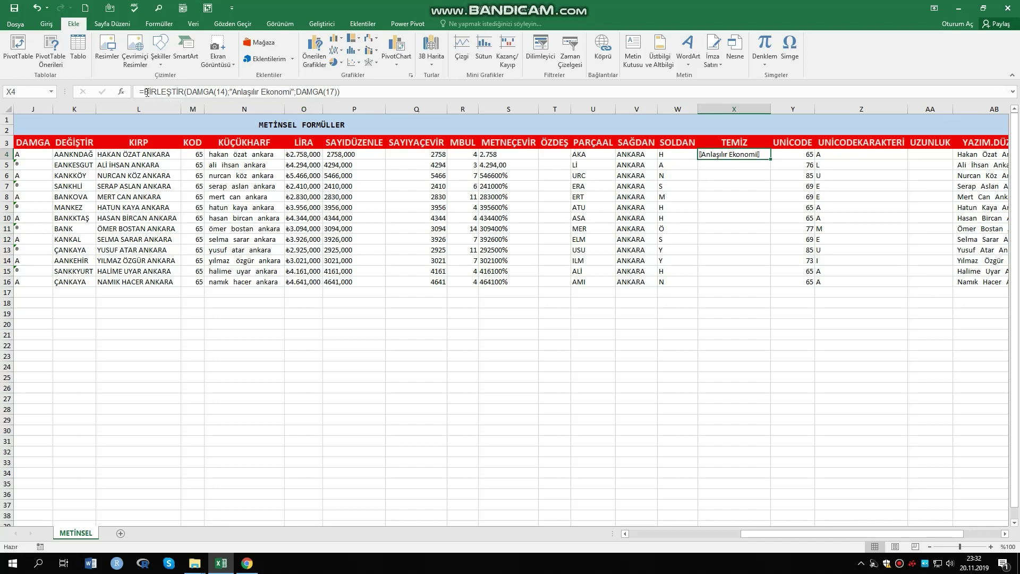
# - Edit X4 in the formula bar to =TEMİZ(BİRLEŞTİR(DAMGA(14);"Anlaşılır Ekonomi";DAMGA(17)))
pyautogui.click(144, 91)
pyautogui.write('TEMİZ')
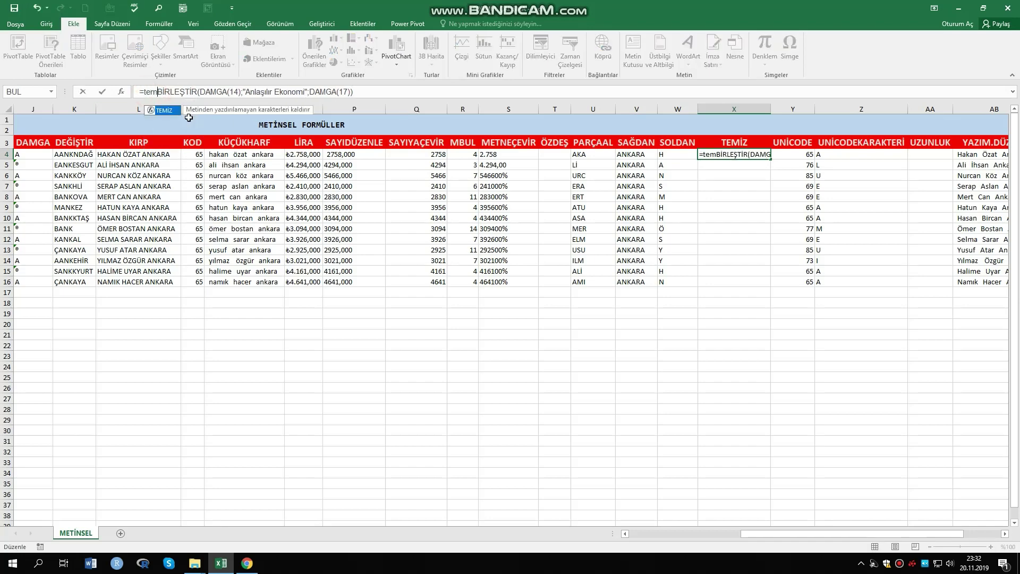
pyautogui.write('(')
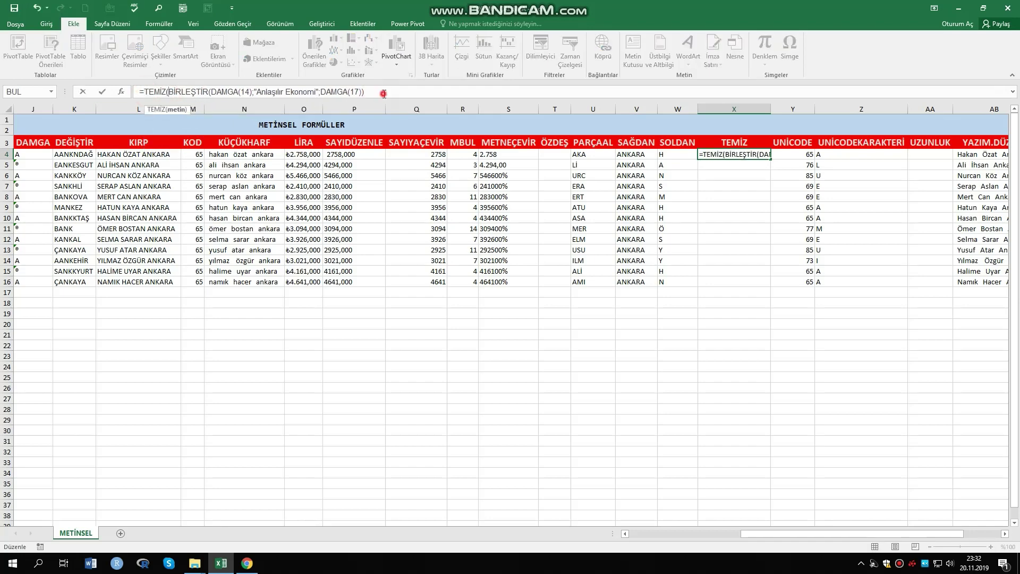
pyautogui.click(384, 93)
pyautogui.write(')')
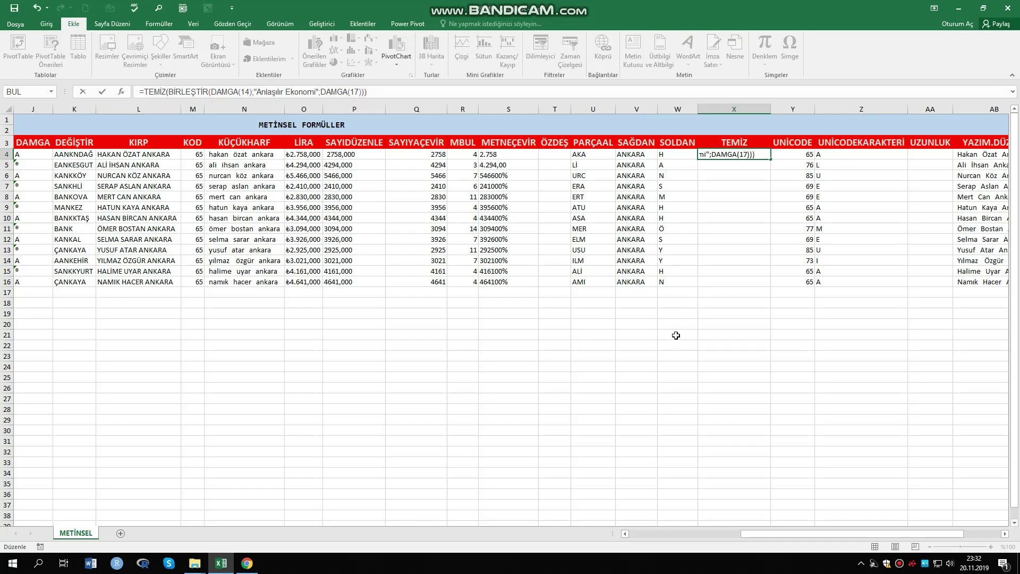
pyautogui.press('Return')
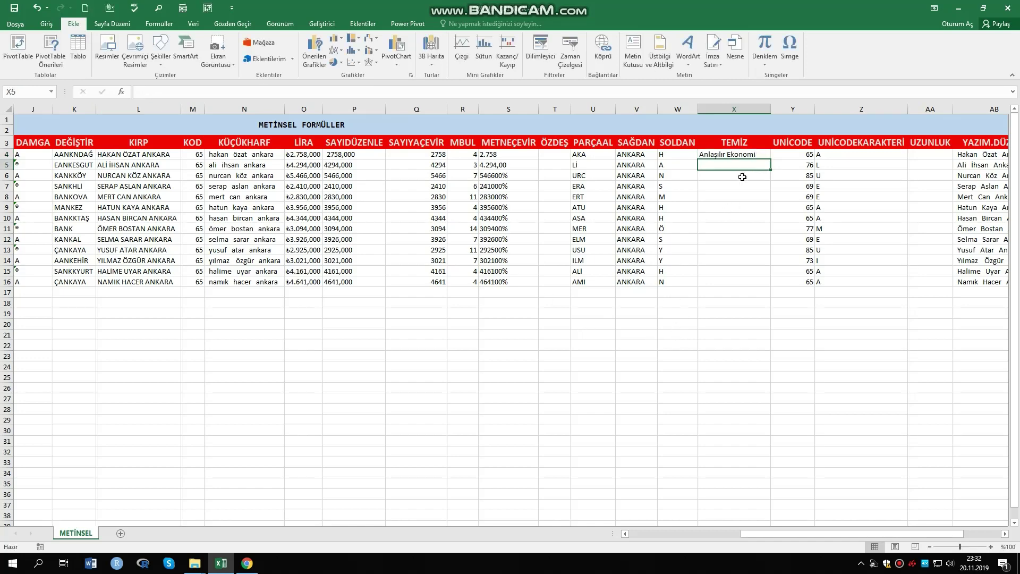
# - Review X4's formula, highlighting the BİRLEŞTİR argument, and leave it unchanged
pyautogui.click(739, 152)
pyautogui.click(166, 92)
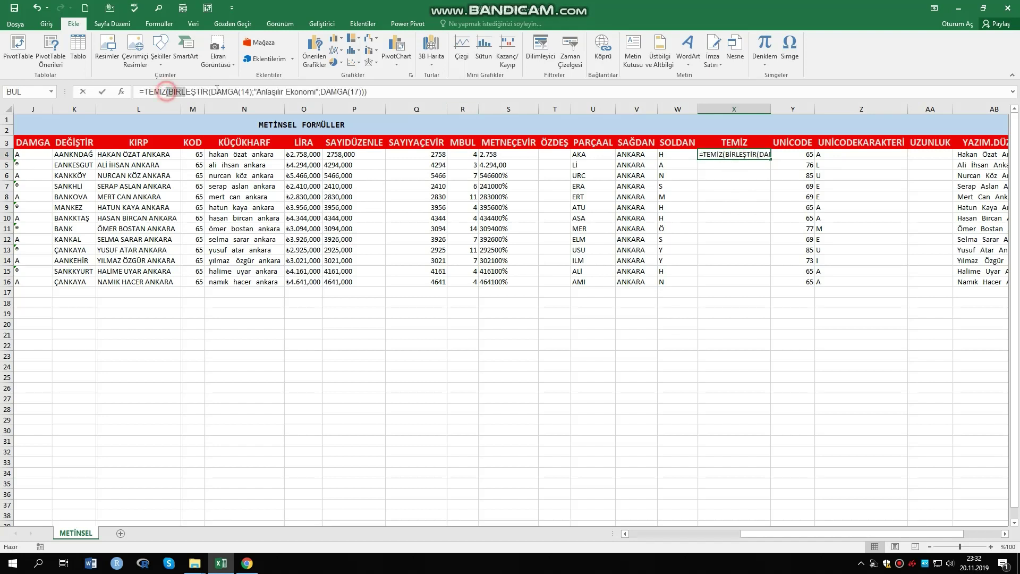
pyautogui.moveTo(217, 92); pyautogui.dragTo(367, 92)
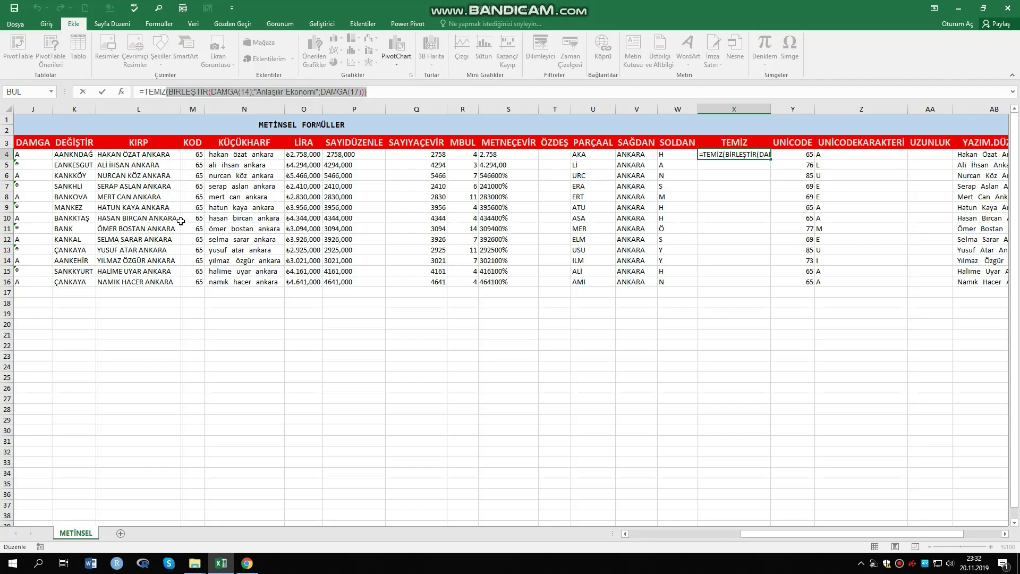
pyautogui.press('Escape')
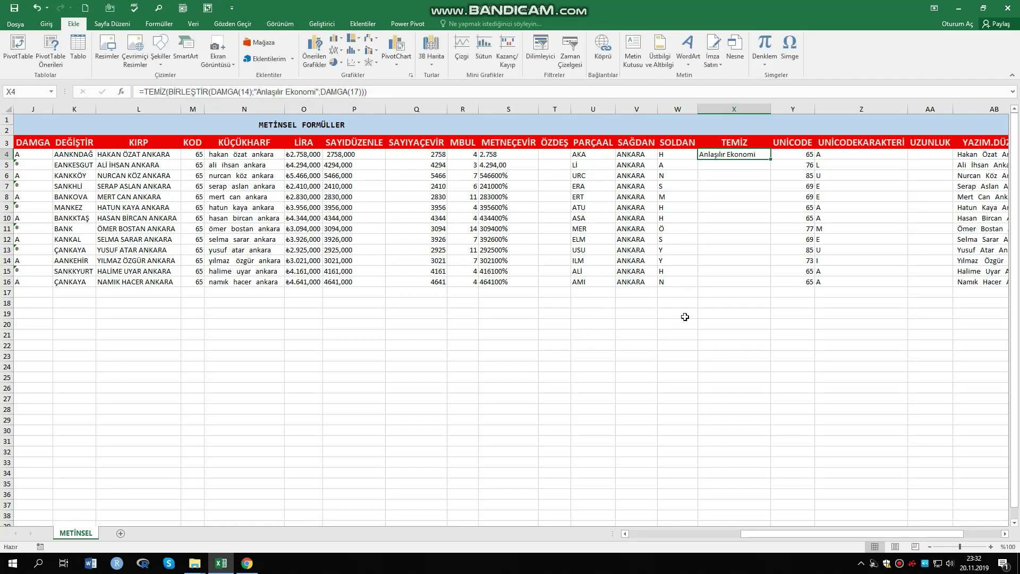
pyautogui.click(722, 281)
pyautogui.click(733, 154)
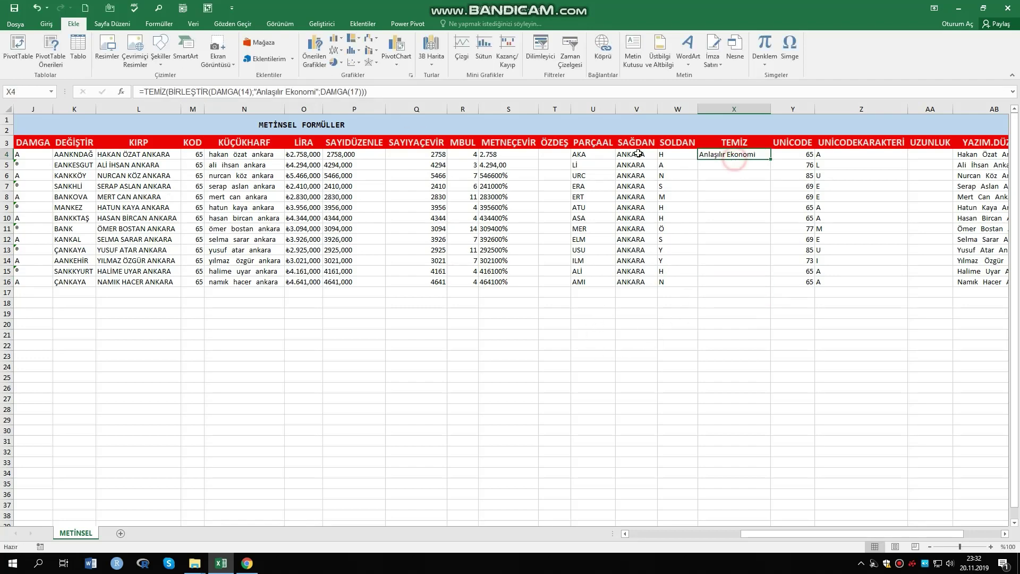
# - Change X4's codes to DAMGA(41) and DAMGA(44), then autofit column X
pyautogui.click(250, 91)
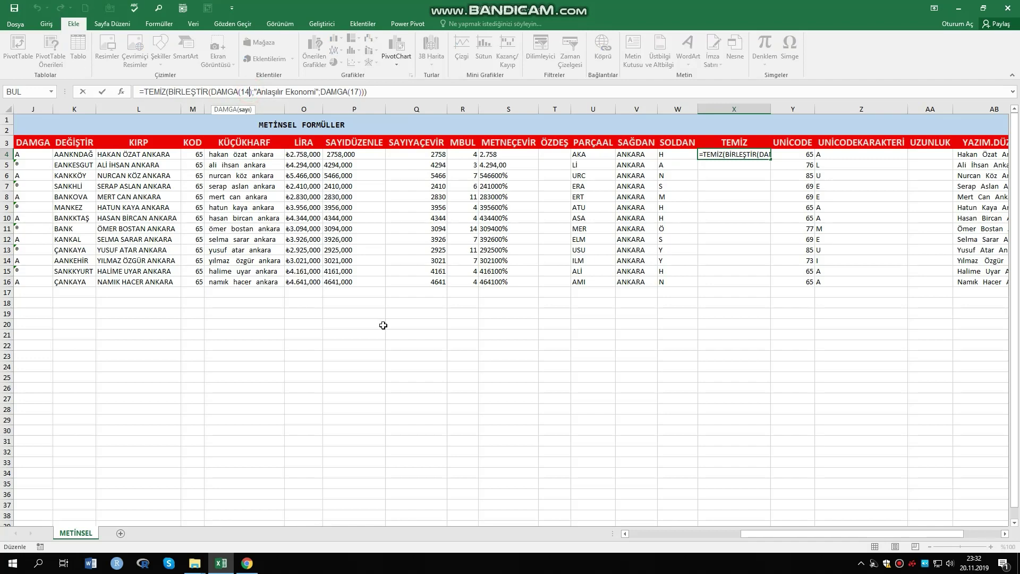
pyautogui.press('BackSpace')
pyautogui.press('BackSpace')
pyautogui.write('41')
pyautogui.click(357, 92)
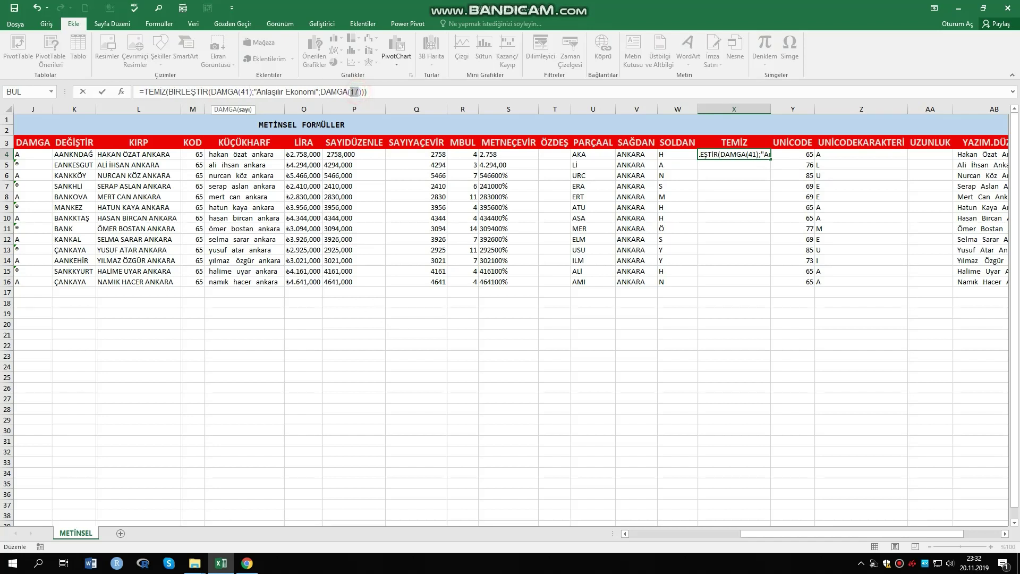
pyautogui.press('BackSpace')
pyautogui.press('BackSpace')
pyautogui.write('25')
pyautogui.press('BackSpace')
pyautogui.press('BackSpace')
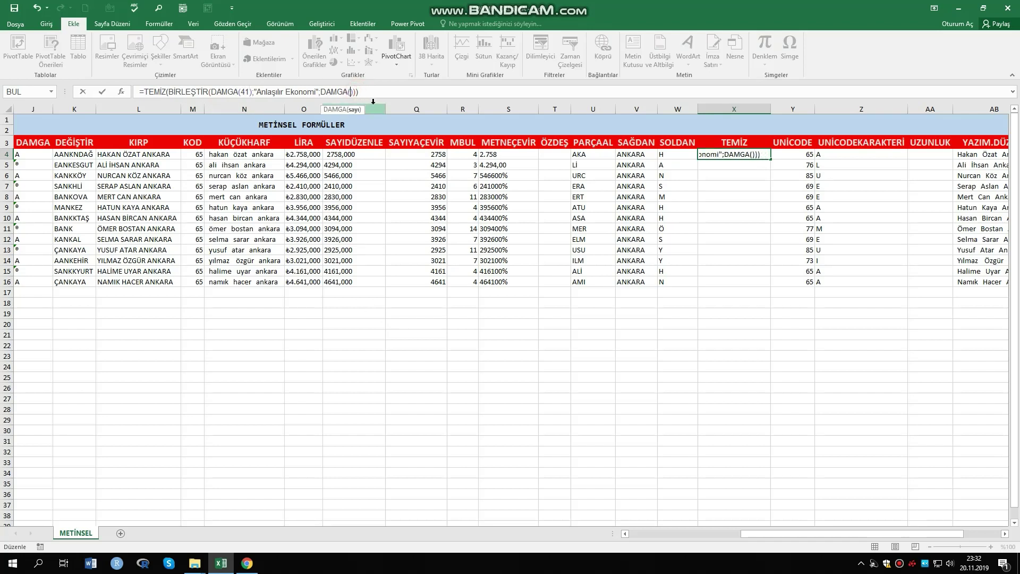
pyautogui.write('44')
pyautogui.press('Return')
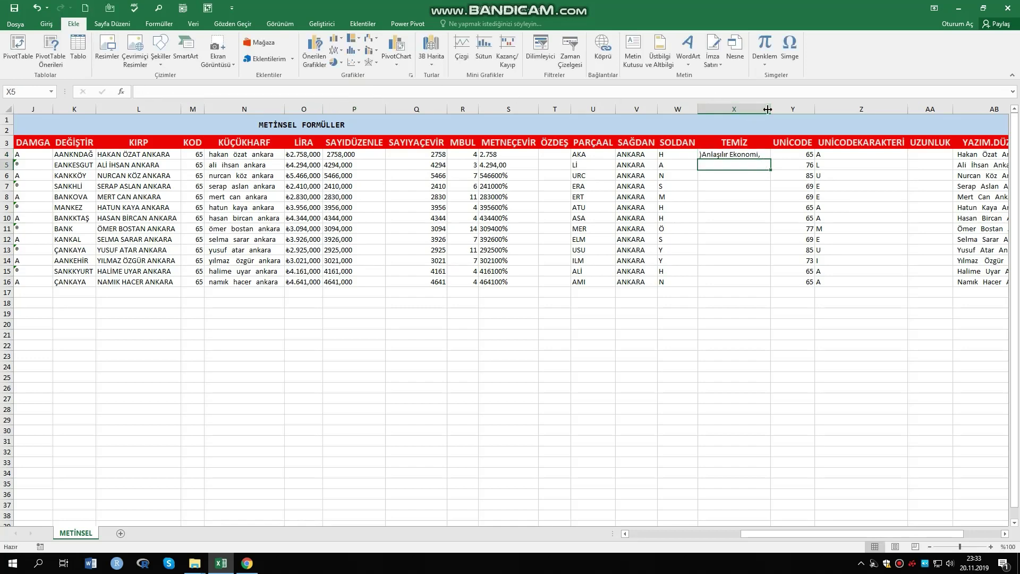
pyautogui.doubleClick(770, 108)
pyautogui.click(725, 154)
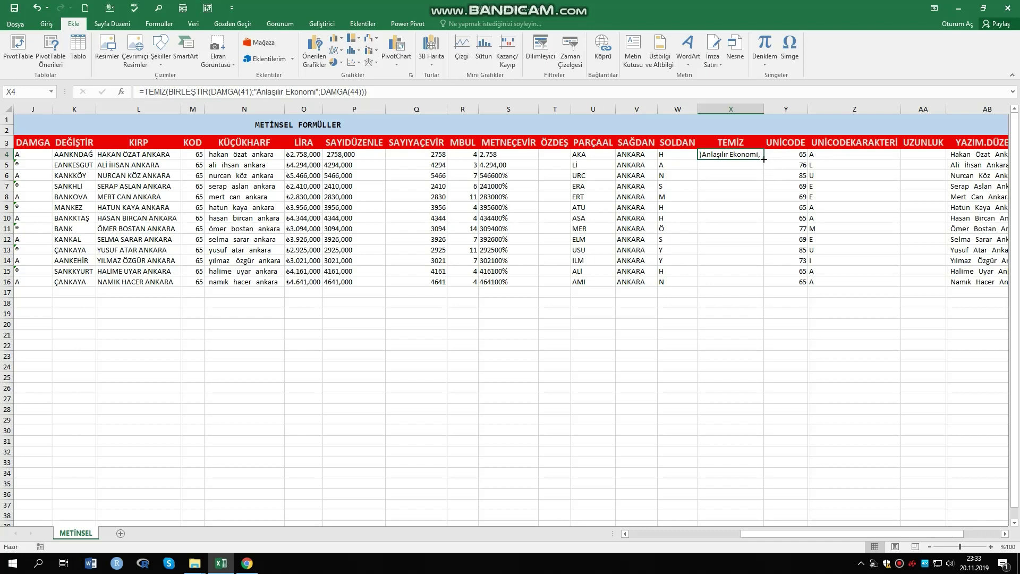
pyautogui.click(240, 92)
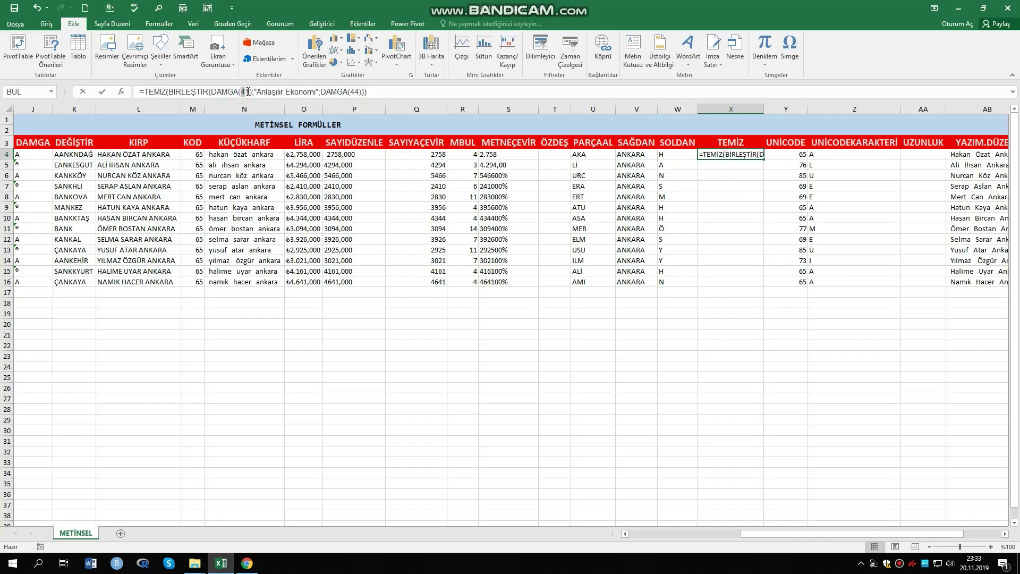
pyautogui.doubleClick(357, 92)
pyautogui.press('Escape')
pyautogui.click(726, 346)
# - Enter =UZUNLUK(N4) in AA4 to get 23, then check N4's formula
pyautogui.click(915, 155)
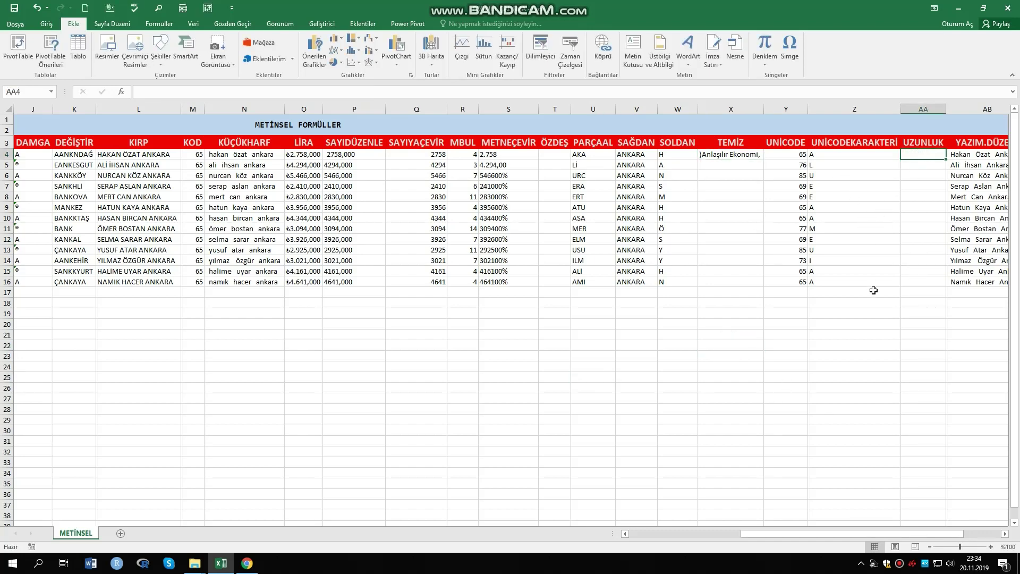
pyautogui.write('=uz')
pyautogui.press('Tab')
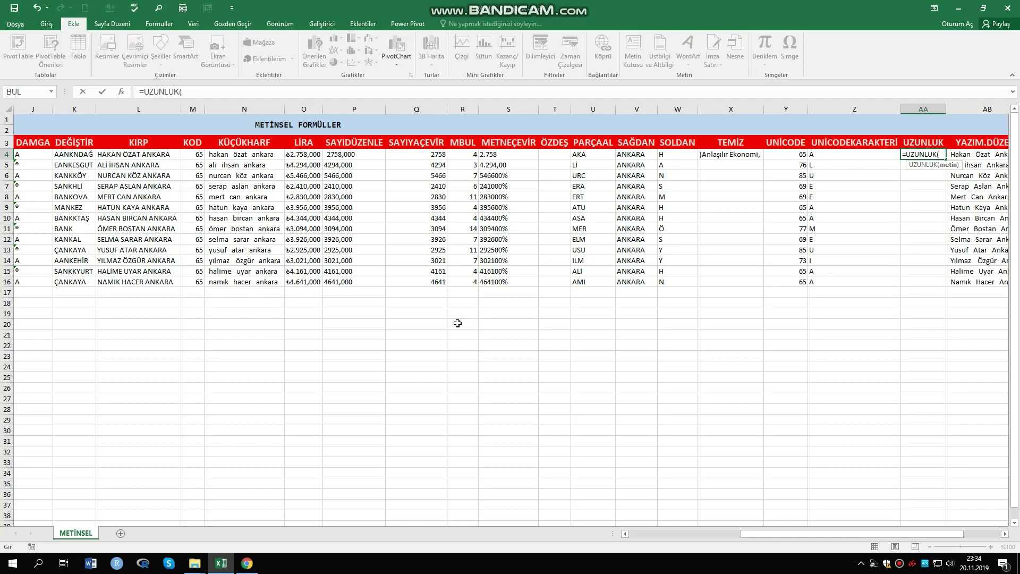
pyautogui.click(242, 156)
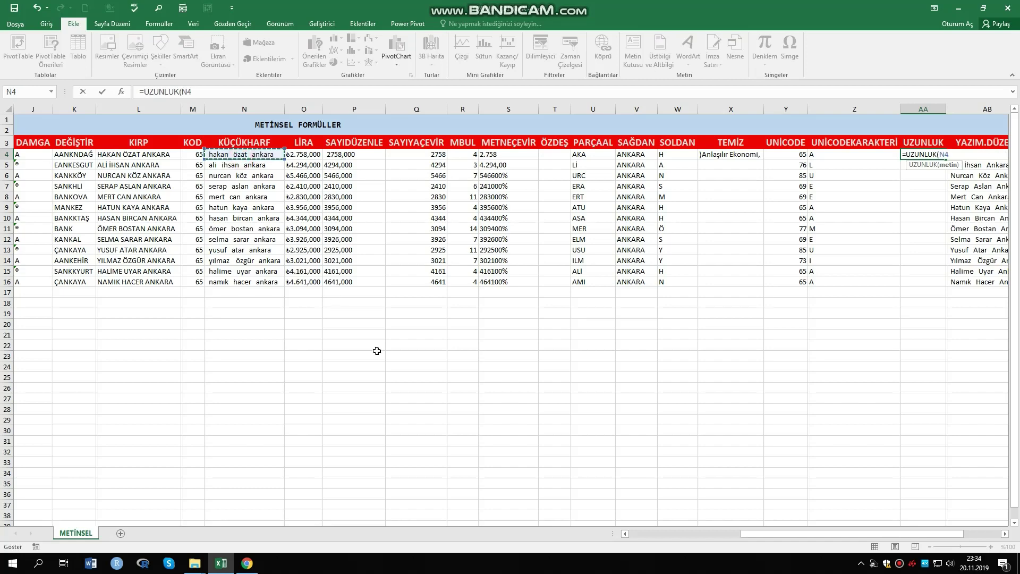
pyautogui.press('Return')
pyautogui.click(239, 154)
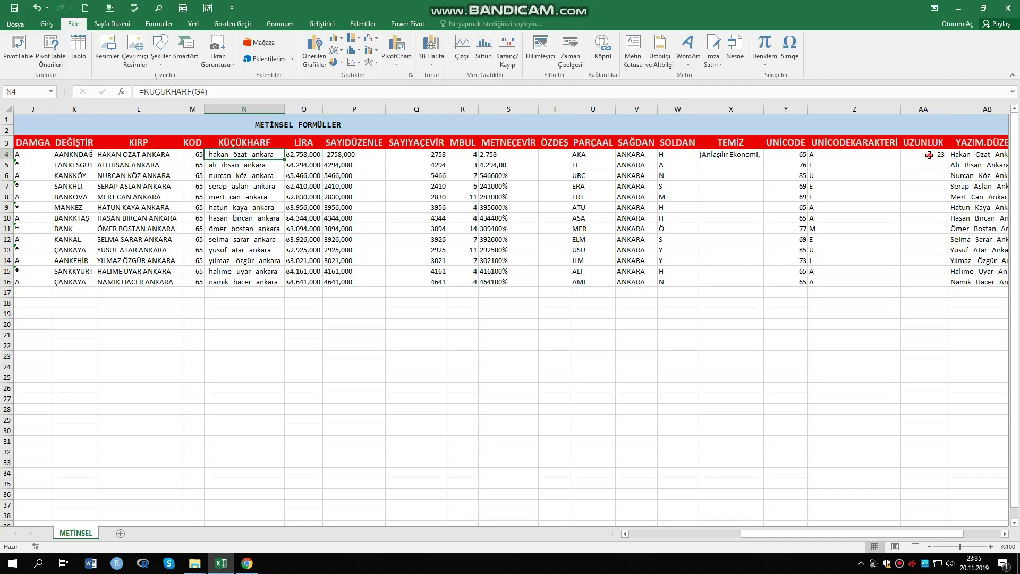
# - Fill AA4's UZUNLUK formula down to AA16 and inspect the lowercase names in column N
pyautogui.click(929, 155)
pyautogui.moveTo(945, 159); pyautogui.dragTo(943, 291)
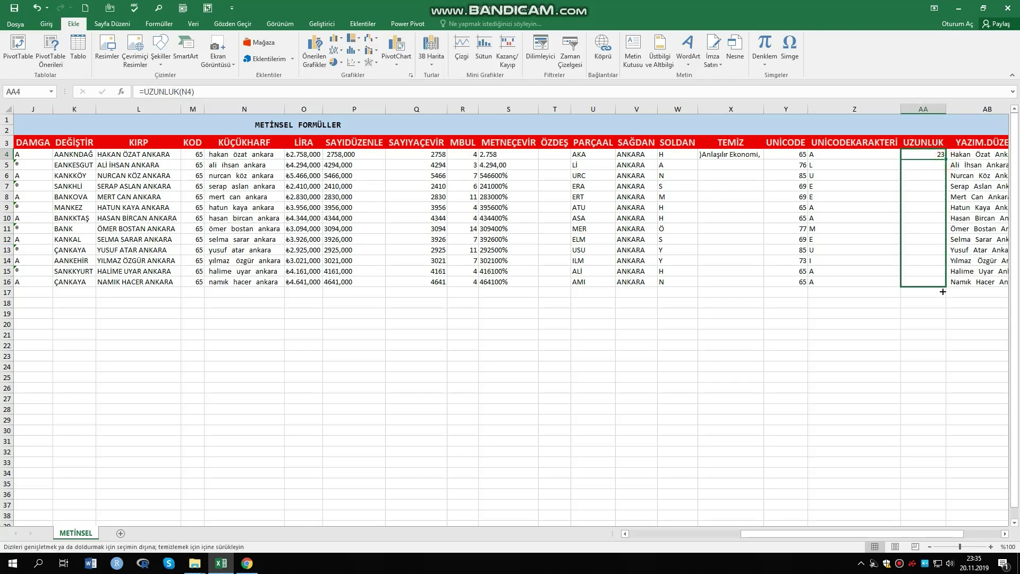
pyautogui.click(228, 179)
pyautogui.click(240, 202)
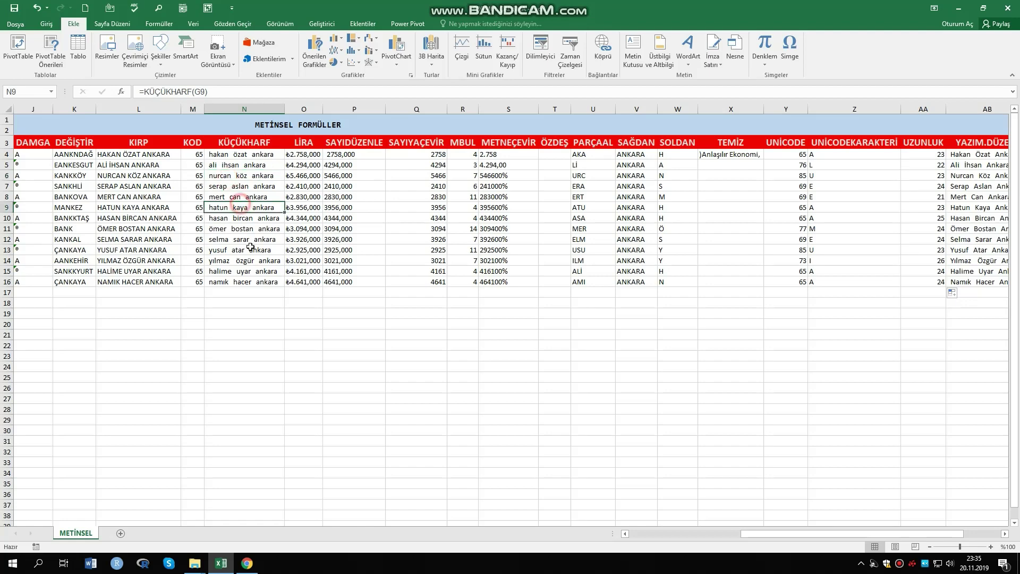
pyautogui.click(240, 175)
pyautogui.click(242, 157)
pyautogui.click(250, 186)
# - Check the length results from AA4 down to AA16, returning to AA4
pyautogui.click(930, 157)
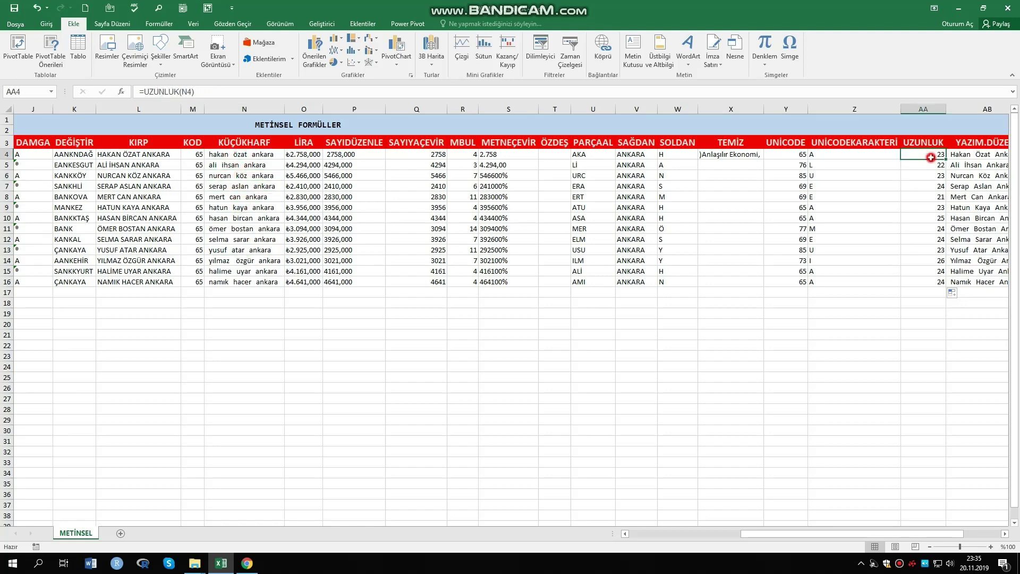
pyautogui.click(929, 175)
pyautogui.click(929, 197)
pyautogui.click(930, 207)
pyautogui.click(927, 229)
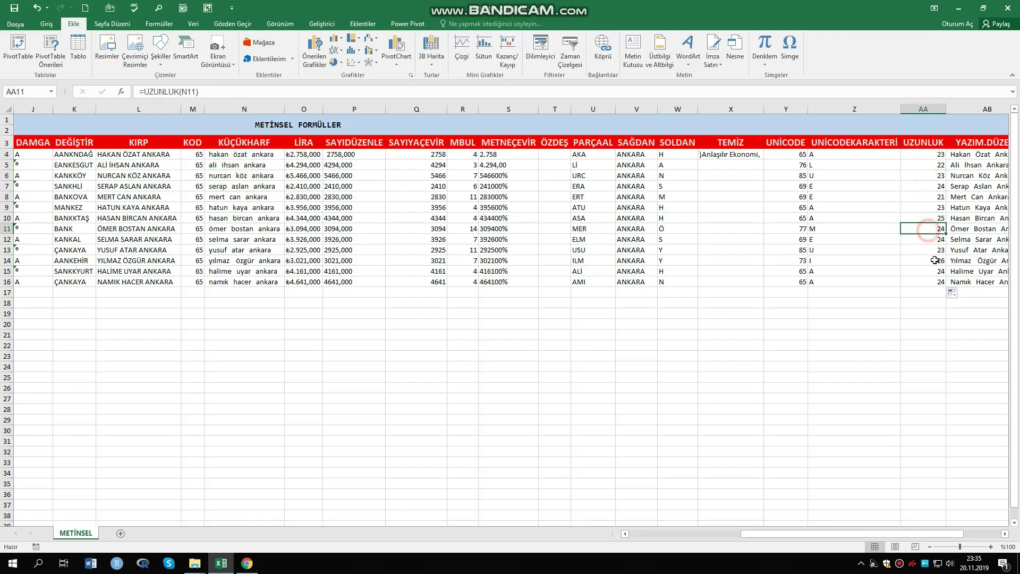
pyautogui.click(934, 260)
pyautogui.click(931, 281)
pyautogui.click(921, 157)
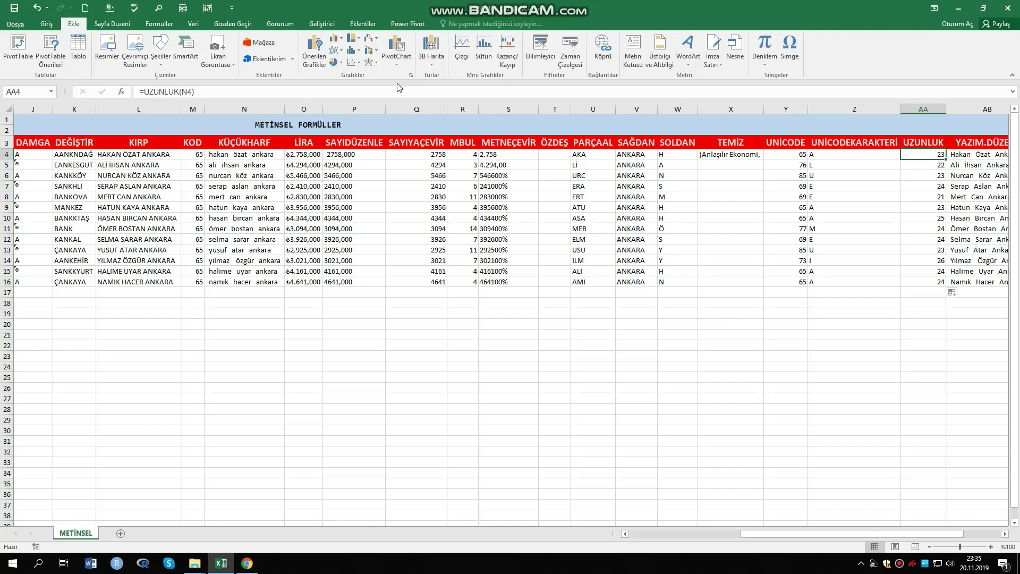
# - Replace N4 with 4^14 in AA4's formula, making it =UZUNLUK(4^14)
pyautogui.click(191, 91)
pyautogui.press('BackSpace')
pyautogui.press('BackSpace')
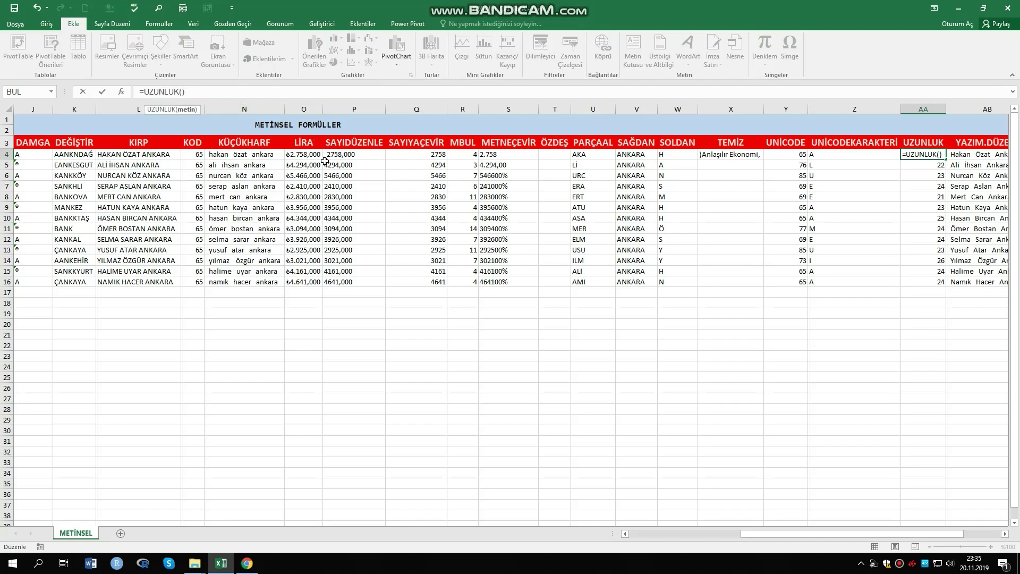
pyautogui.write('2')
pyautogui.press('BackSpace')
pyautogui.write('4')
pyautogui.write('^')
pyautogui.write('14')
pyautogui.hotkey('ctrl', 'Return')
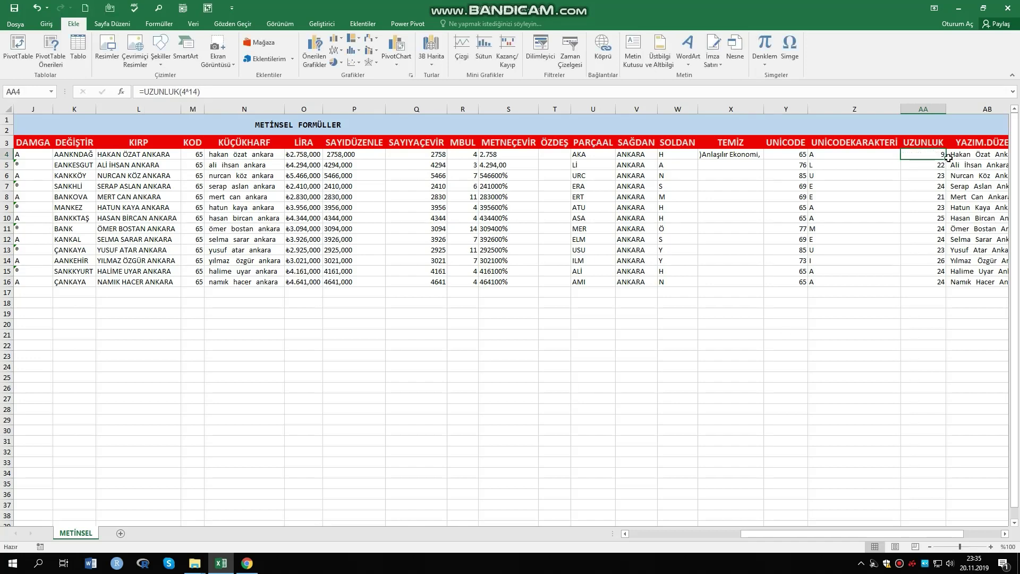
pyautogui.click(346, 357)
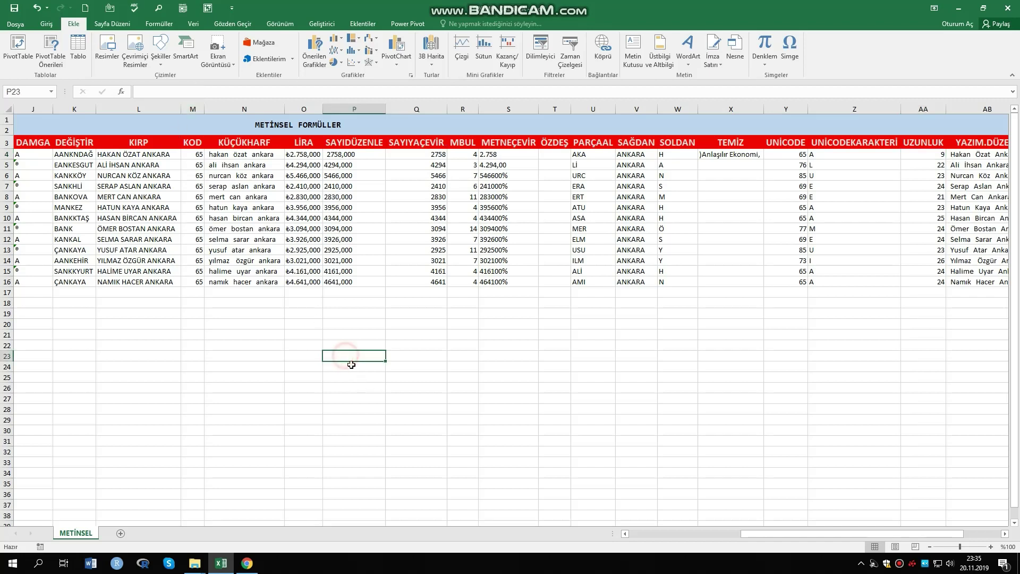
pyautogui.write('=4')
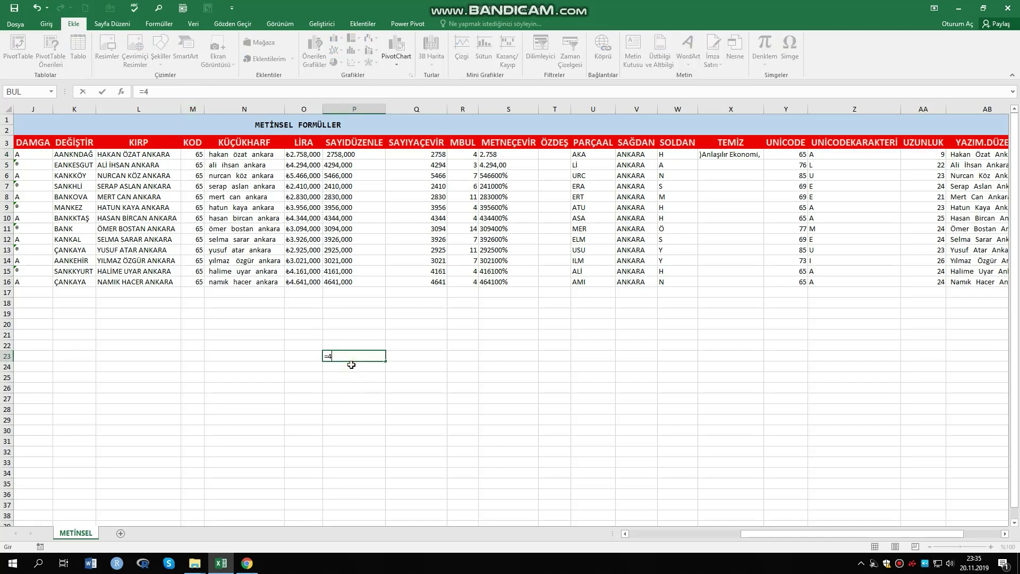
pyautogui.write('^1')
pyautogui.write('4')
pyautogui.hotkey('ctrl', 'Return')
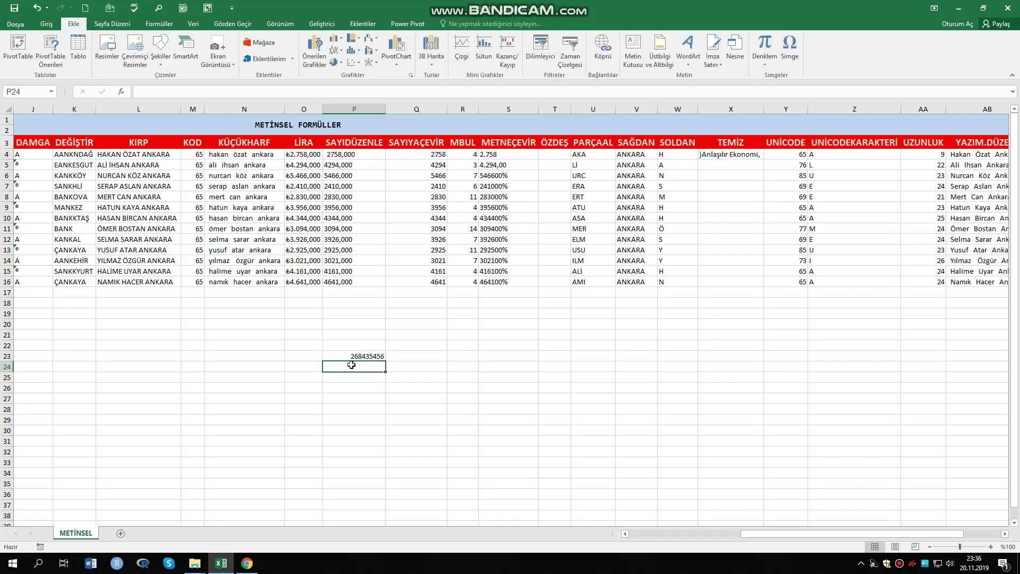
pyautogui.click(919, 153)
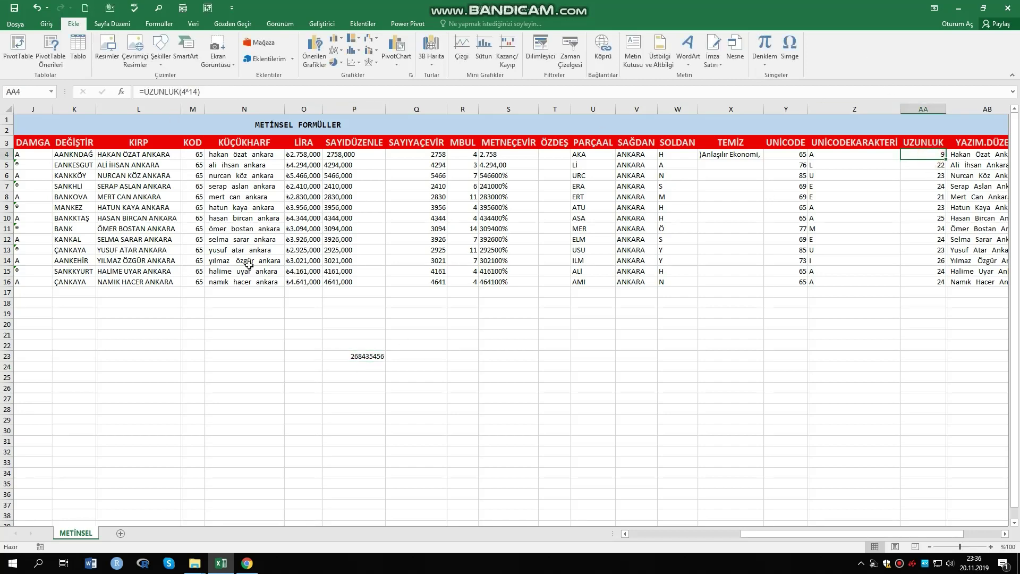
pyautogui.click(355, 356)
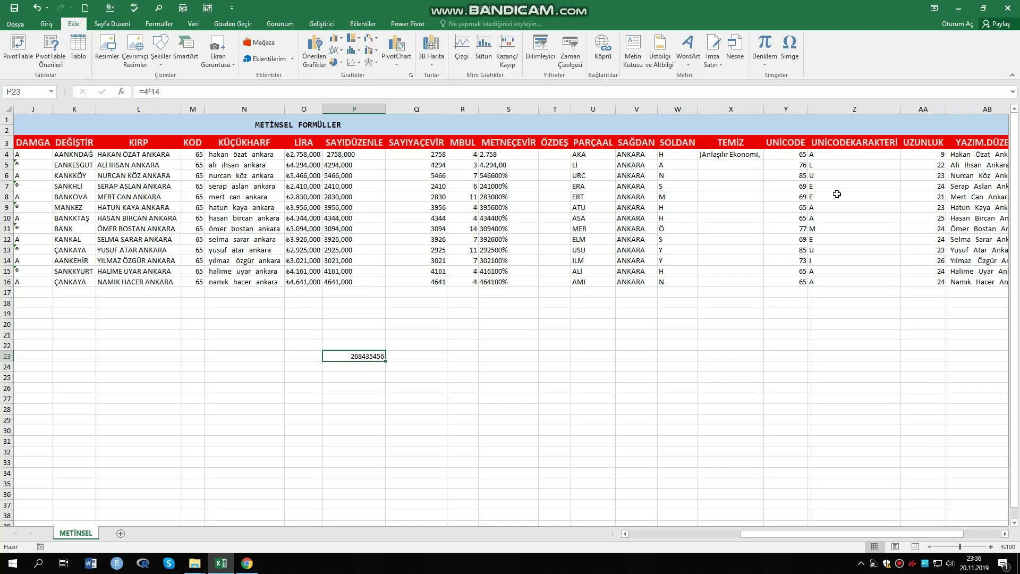
pyautogui.click(937, 158)
pyautogui.click(382, 357)
pyautogui.press('Delete')
pyautogui.click(621, 332)
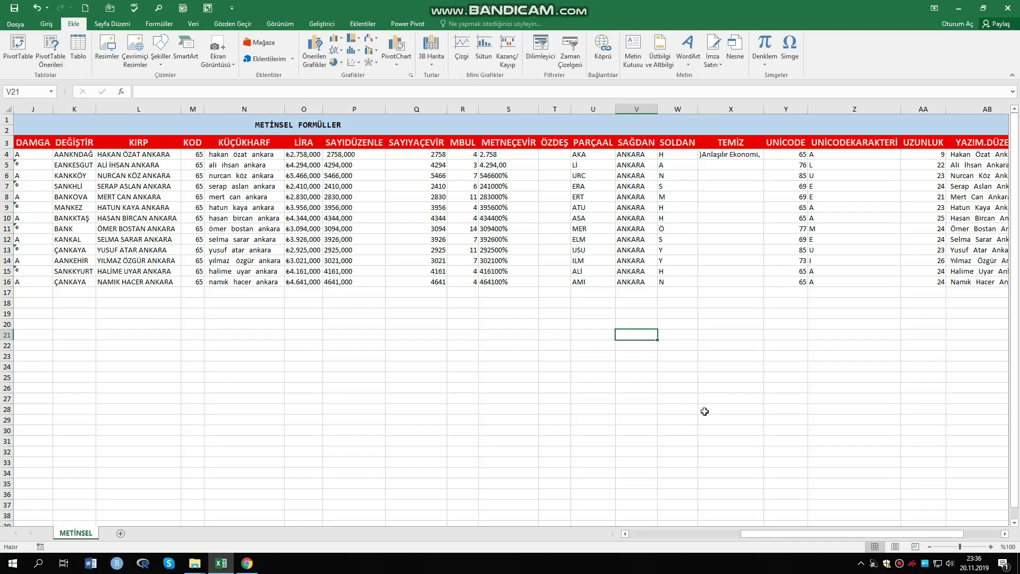